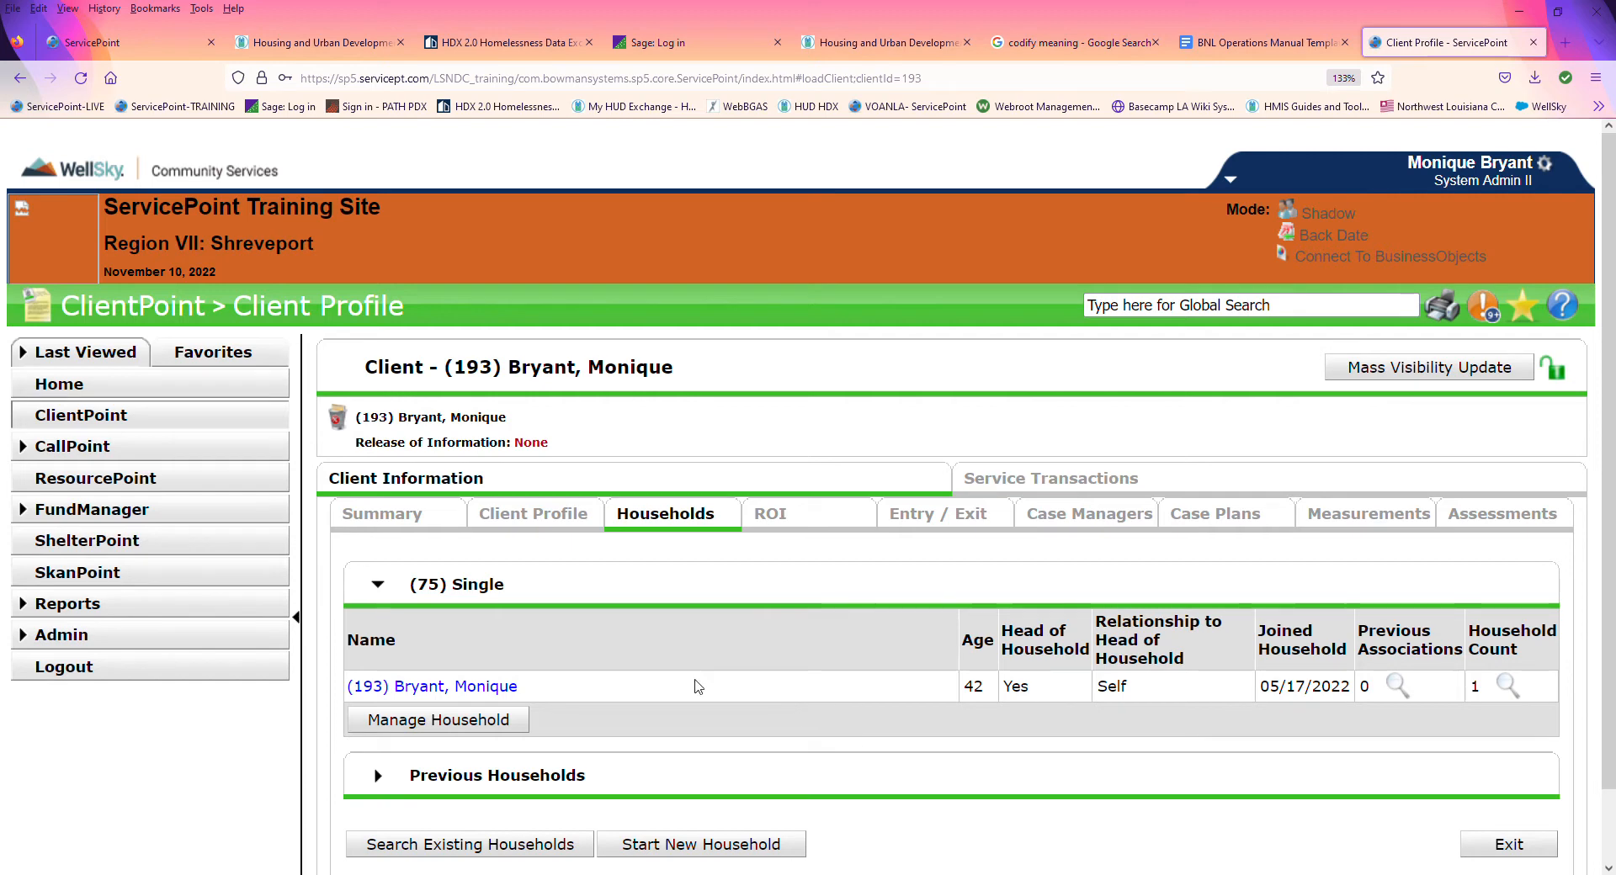
Step: Open the Single household for managing its members and expand the section for adding clients to it
left_click(989, 521)
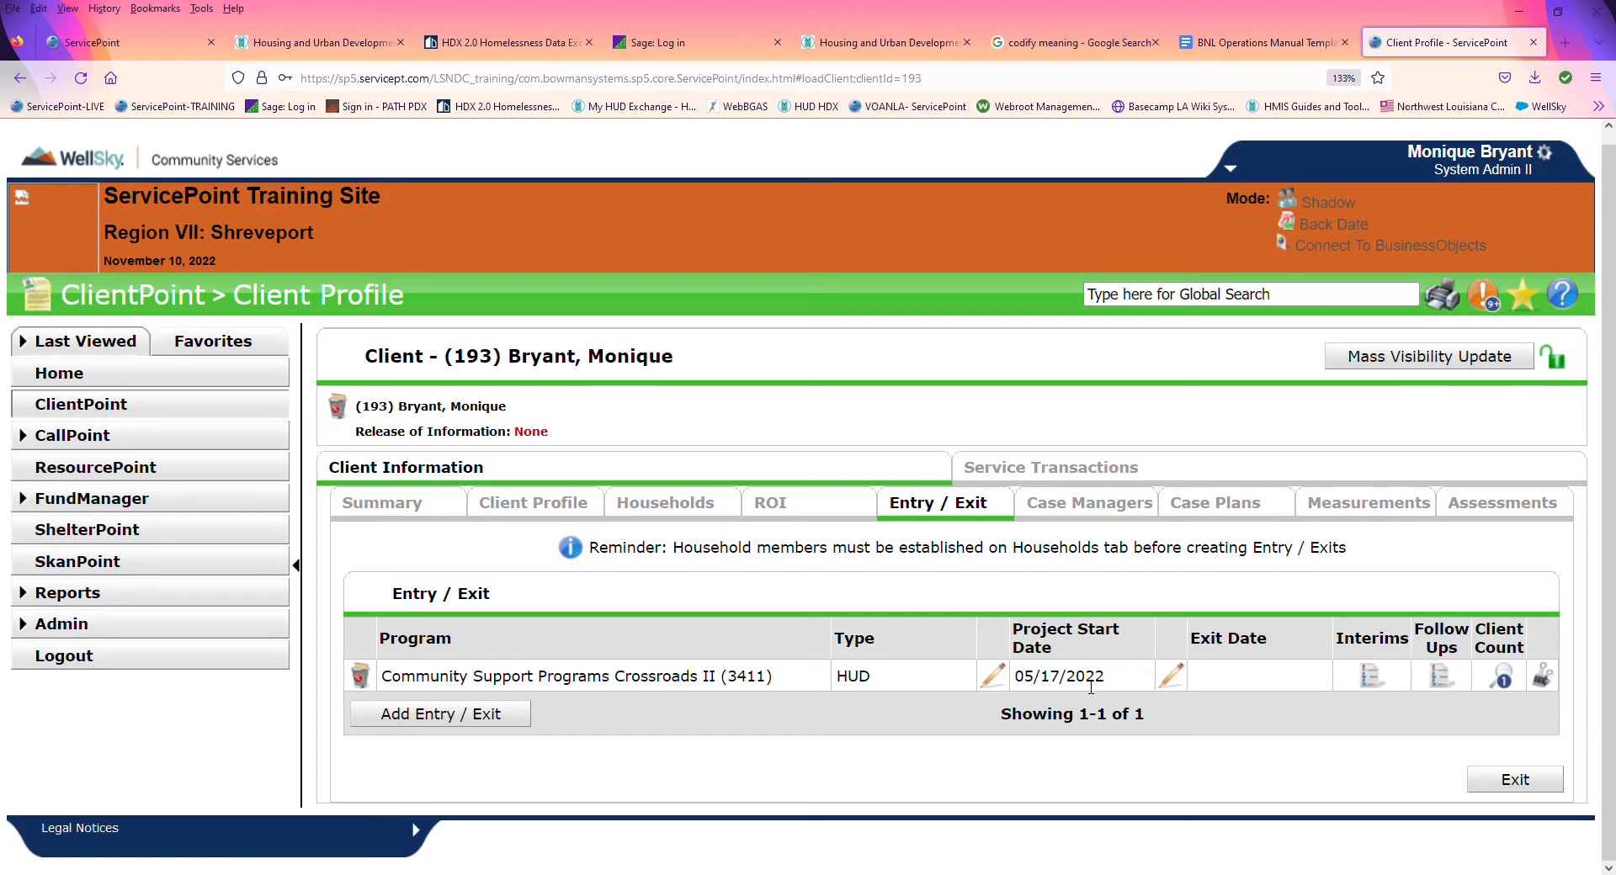
left_click(696, 505)
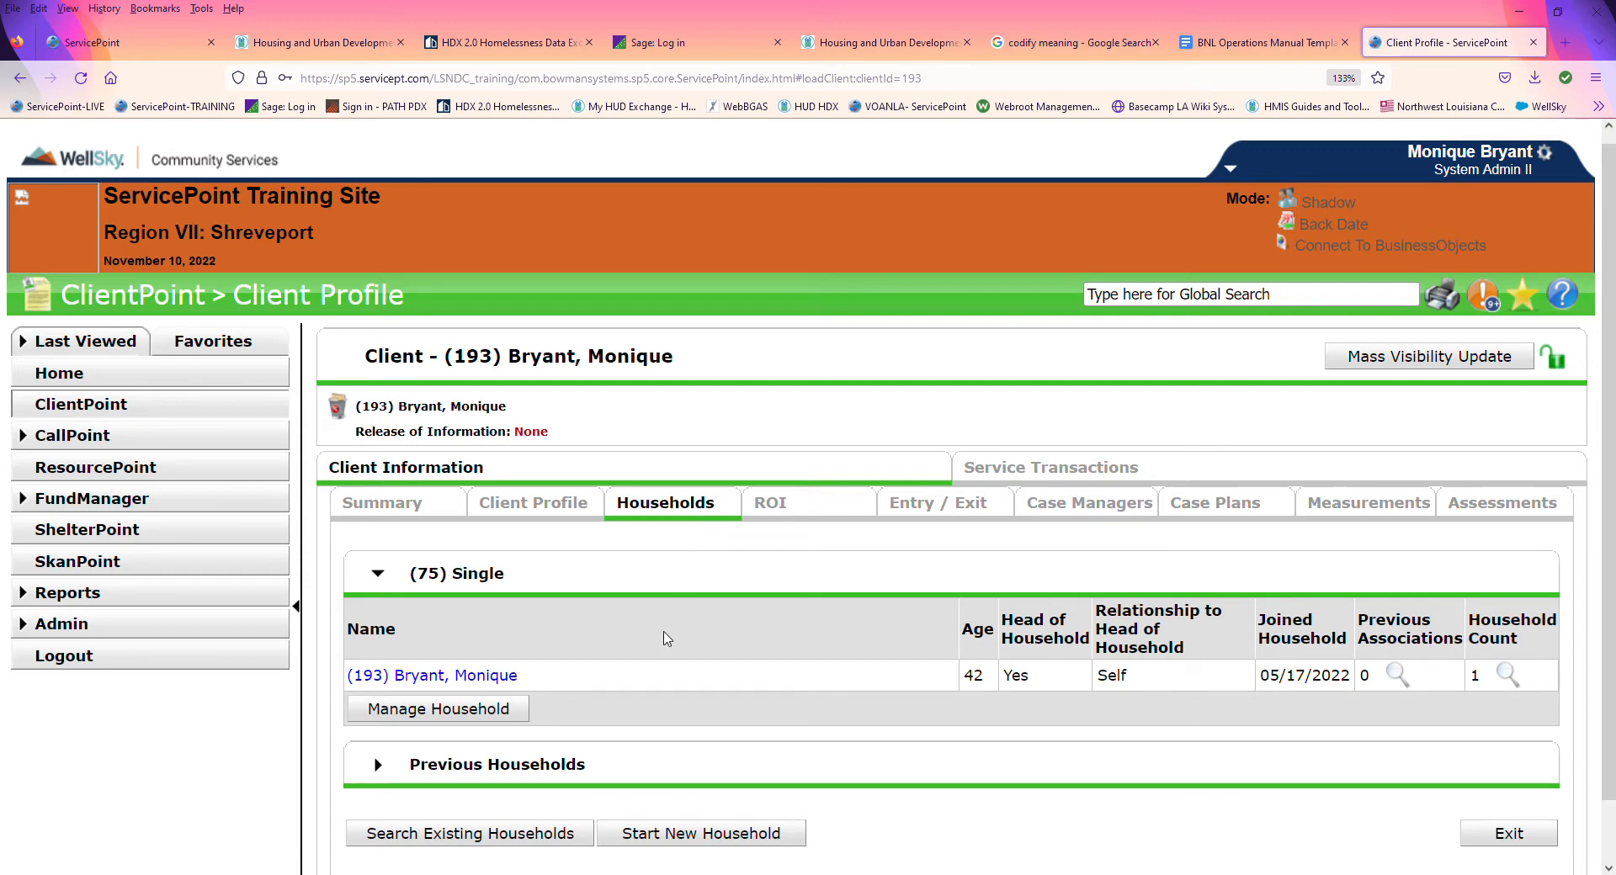
left_click(485, 717)
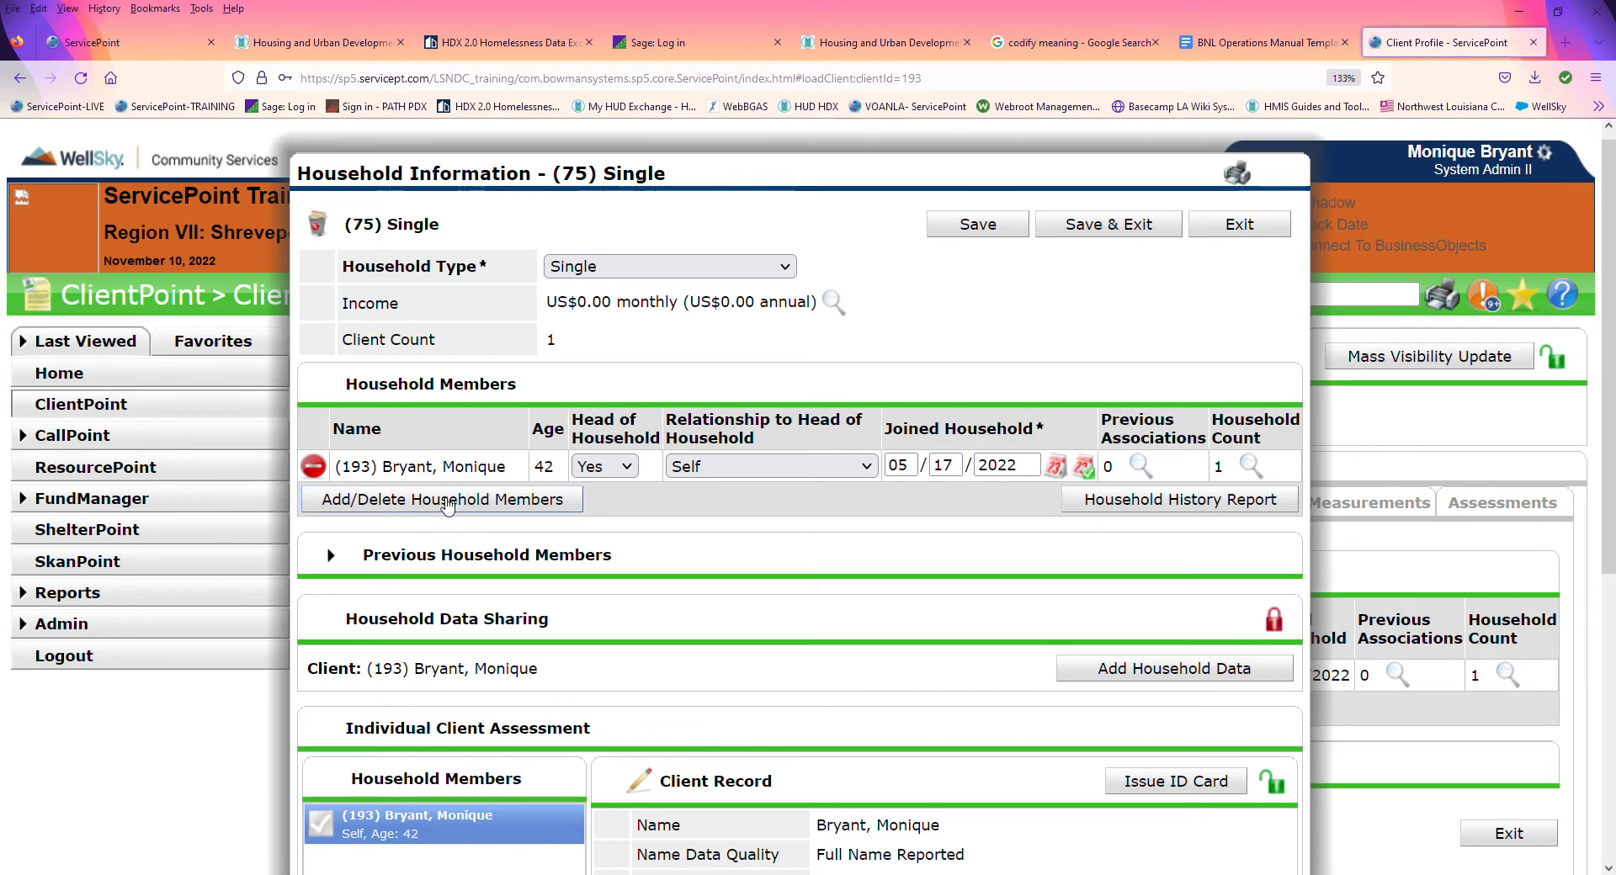
left_click(447, 502)
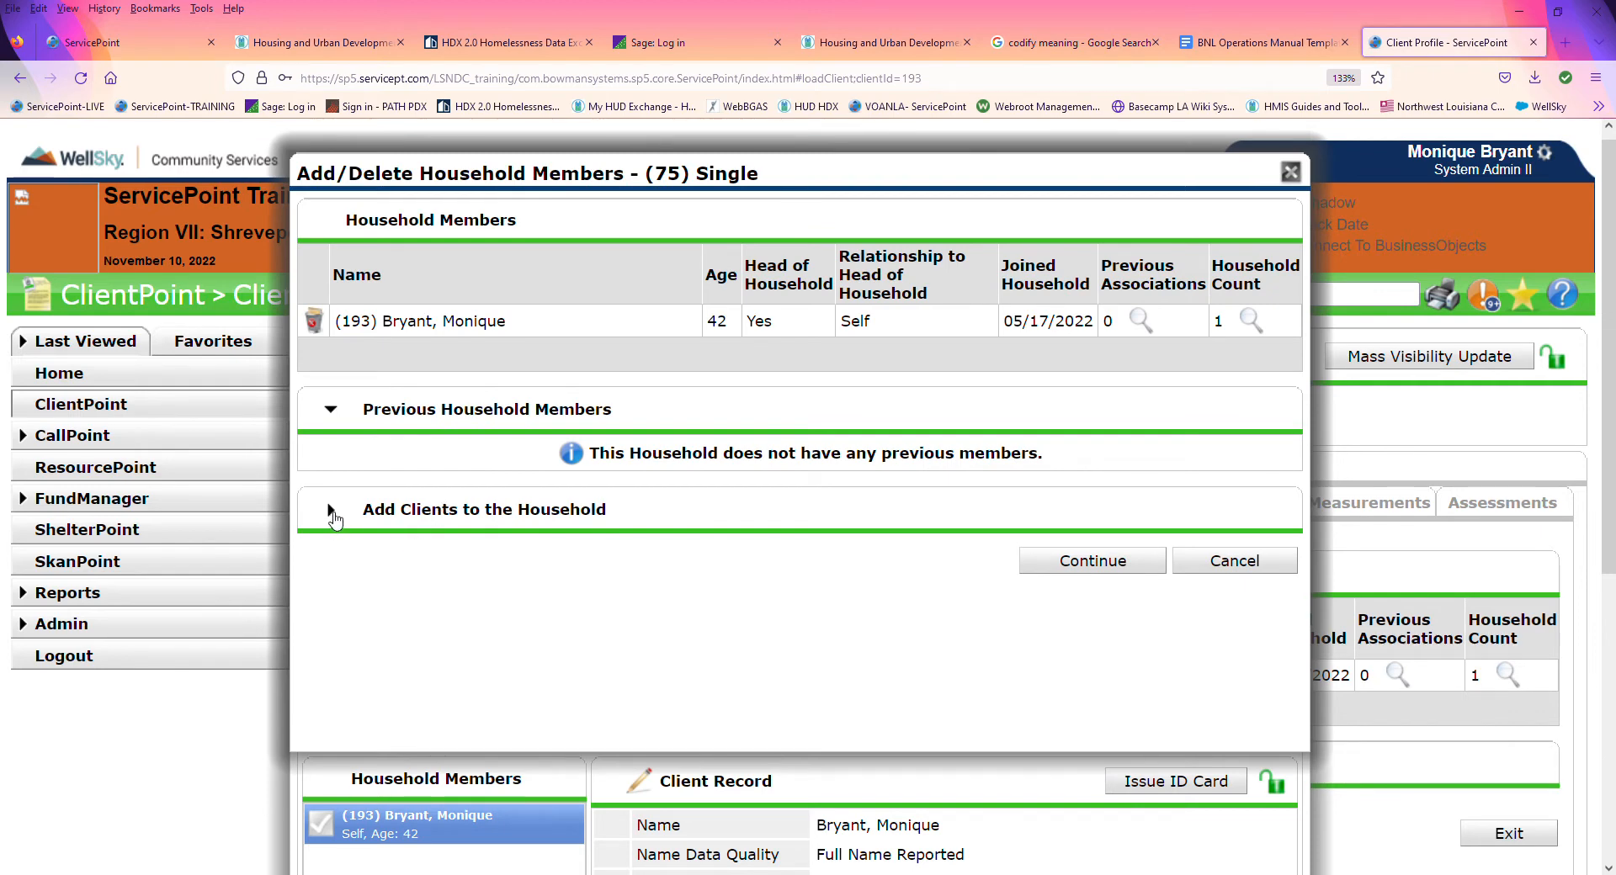
left_click(331, 510)
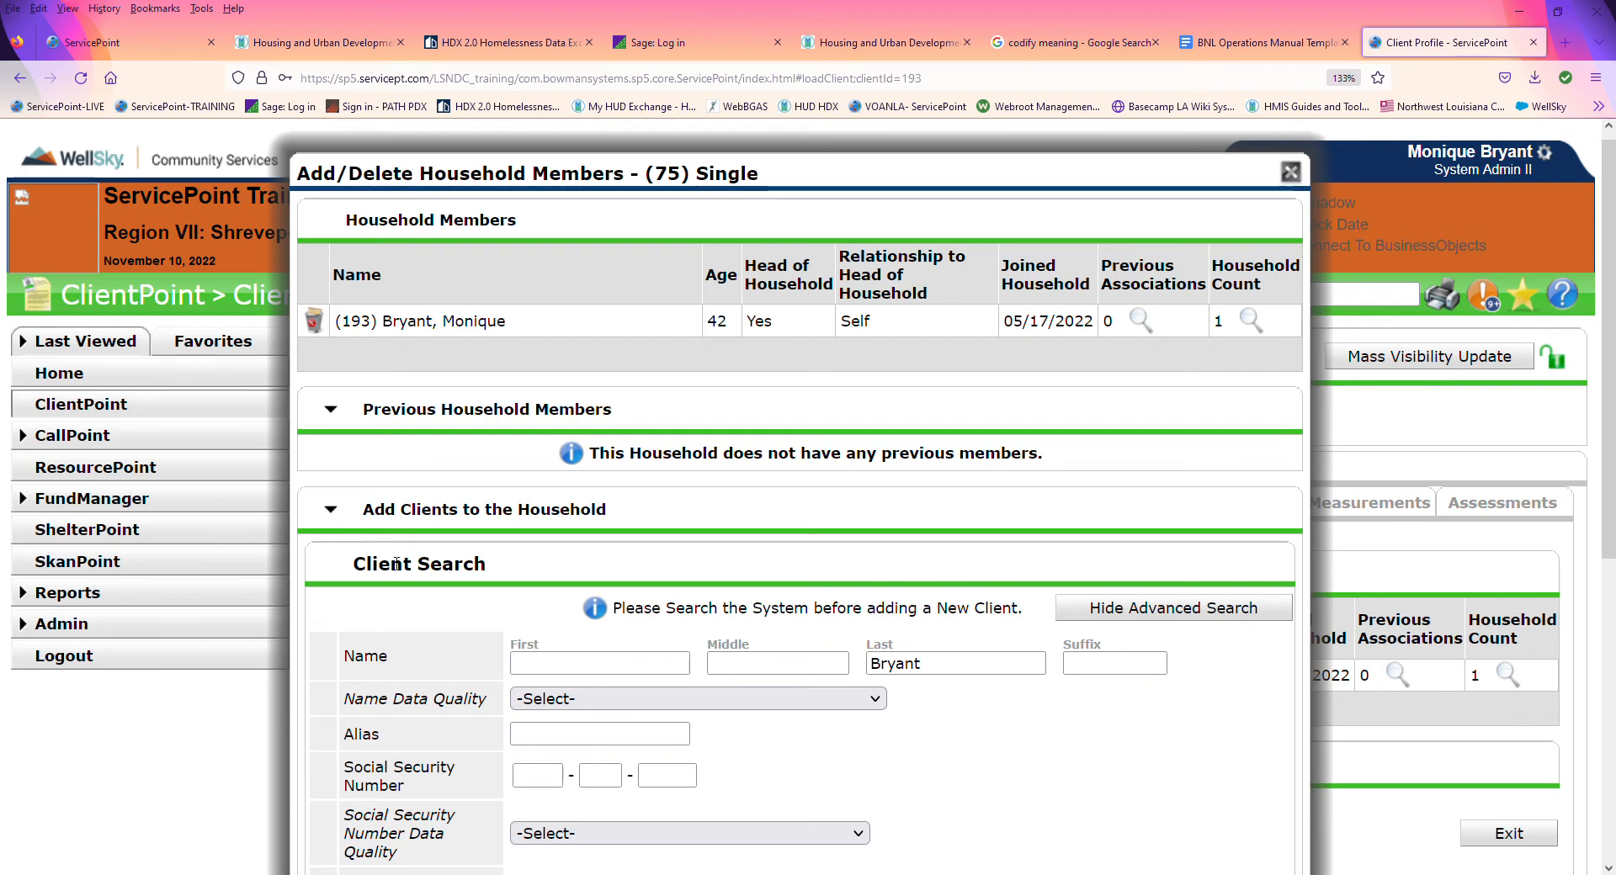
scroll(526, 735, "down", 3)
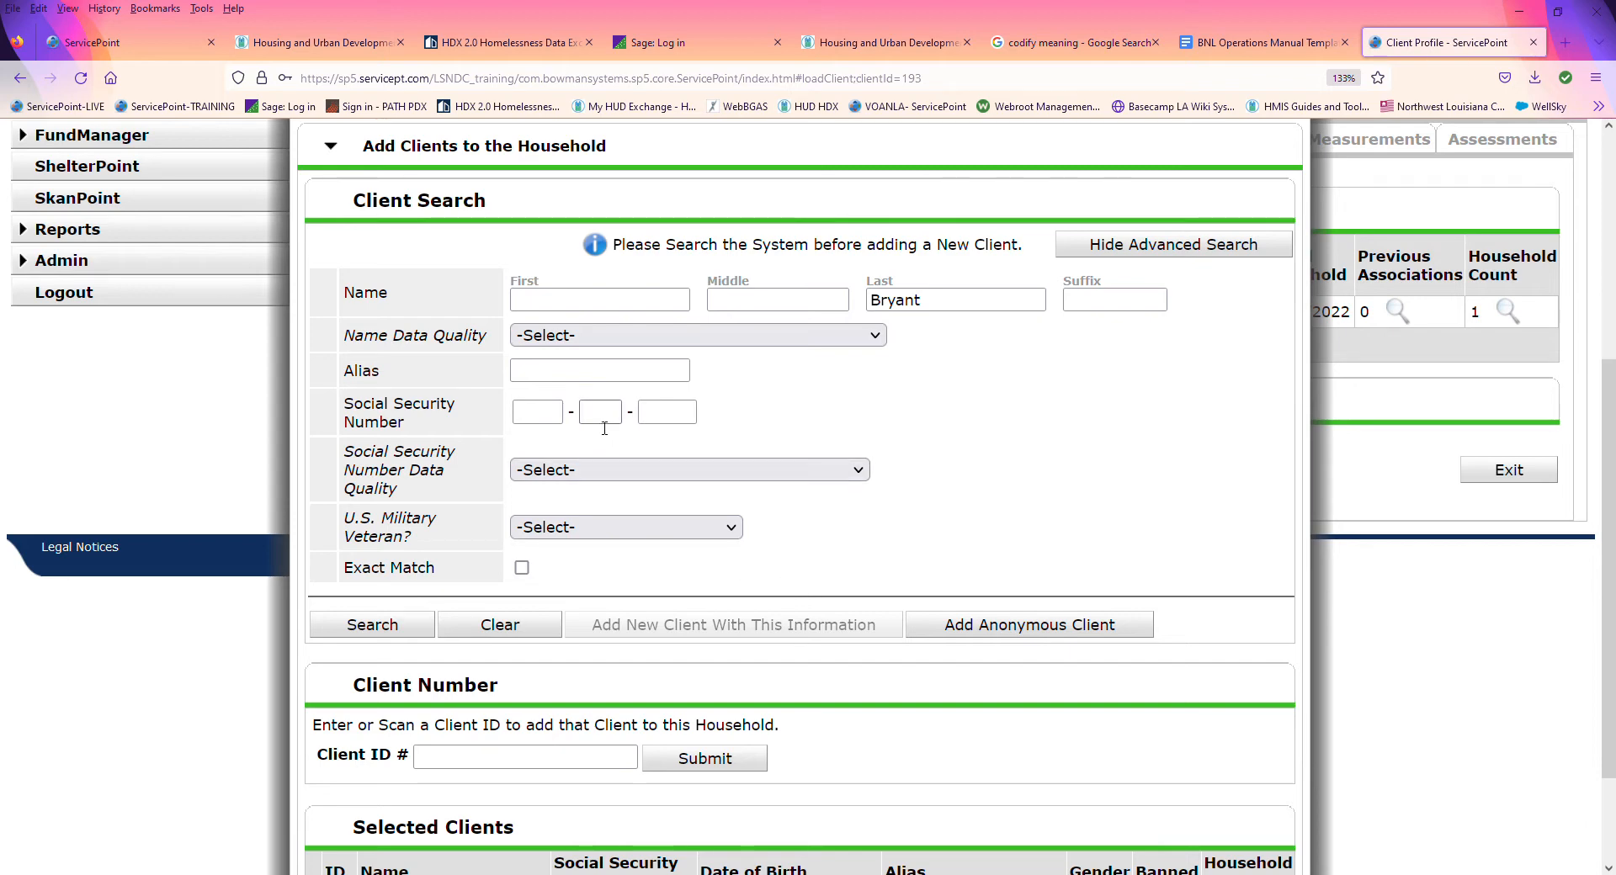
Step: Enter the new household member's first name in the client search and set Name Data Quality to Full Name Reported
left_click(583, 299)
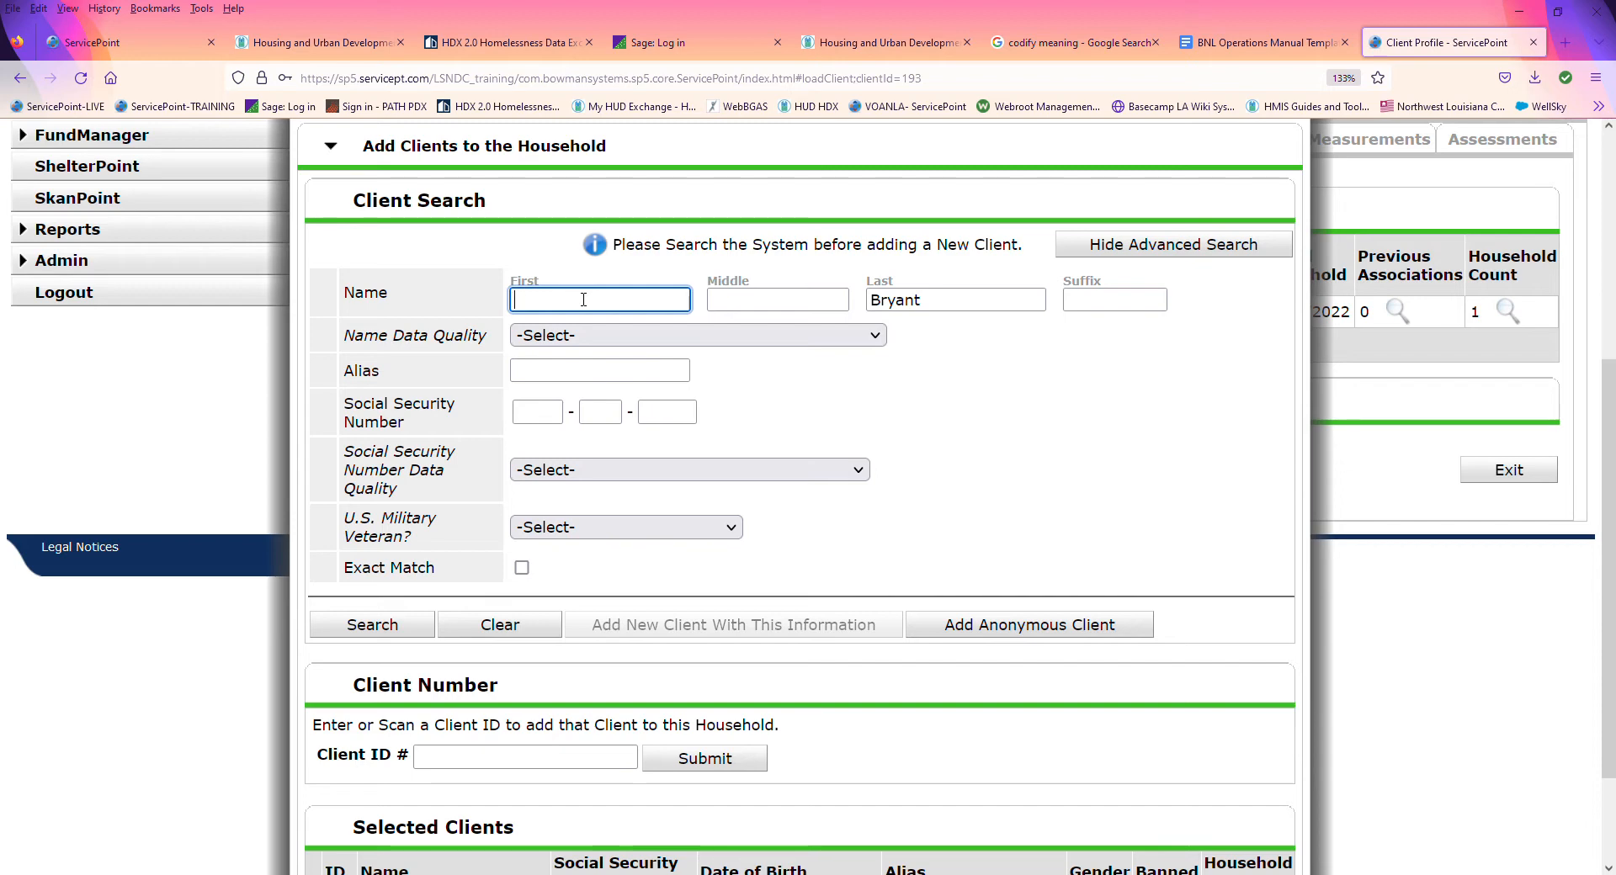
type("Tiny")
left_click(473, 758)
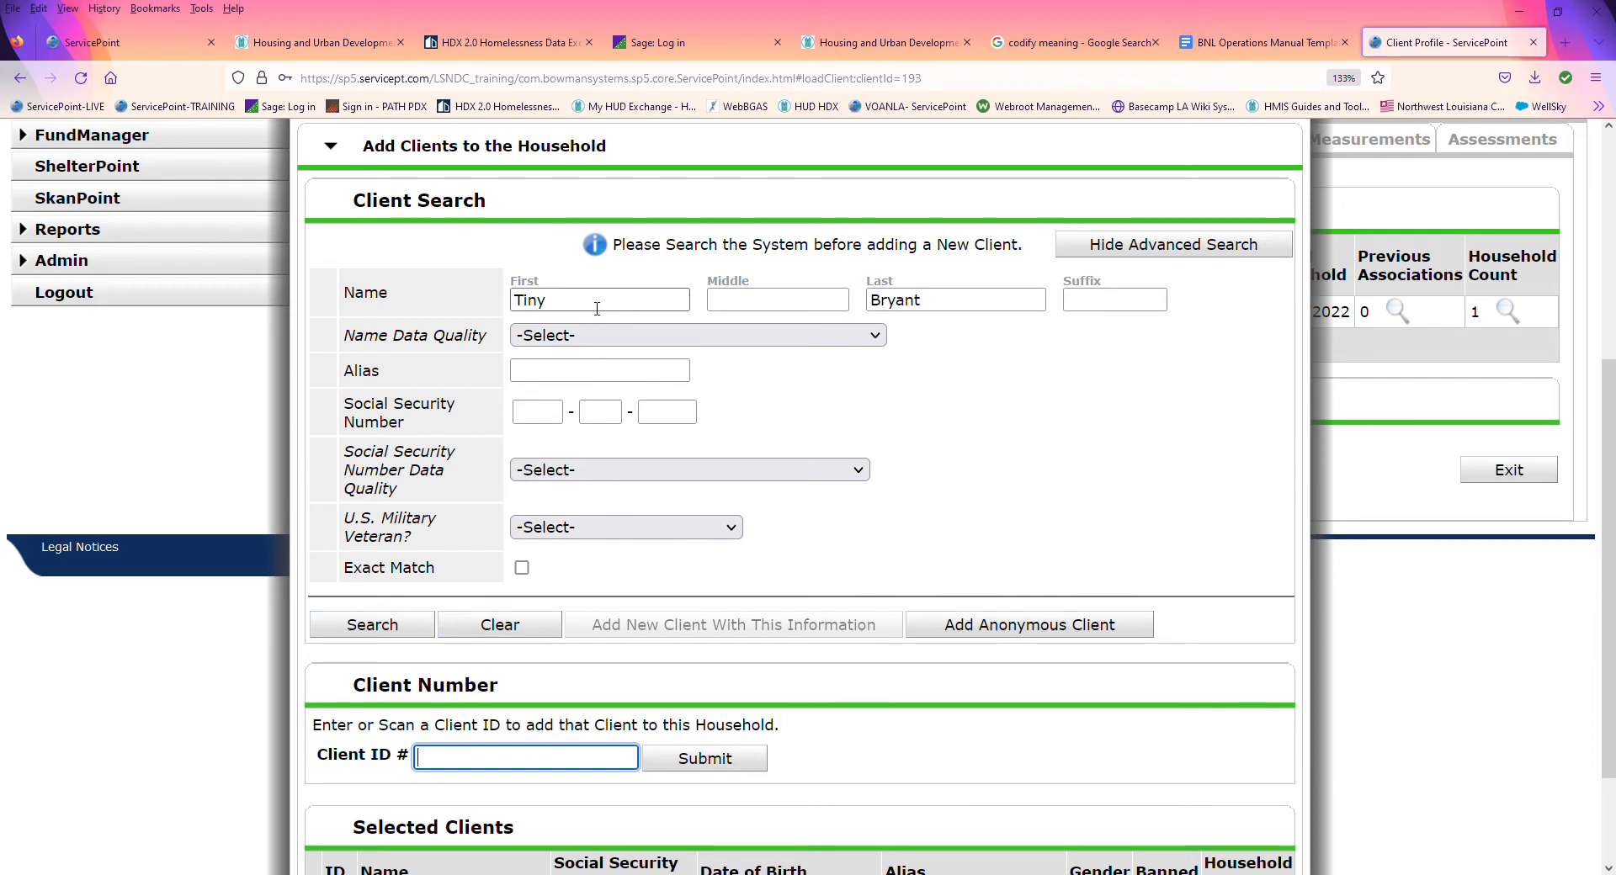
left_click(574, 338)
left_click(570, 404)
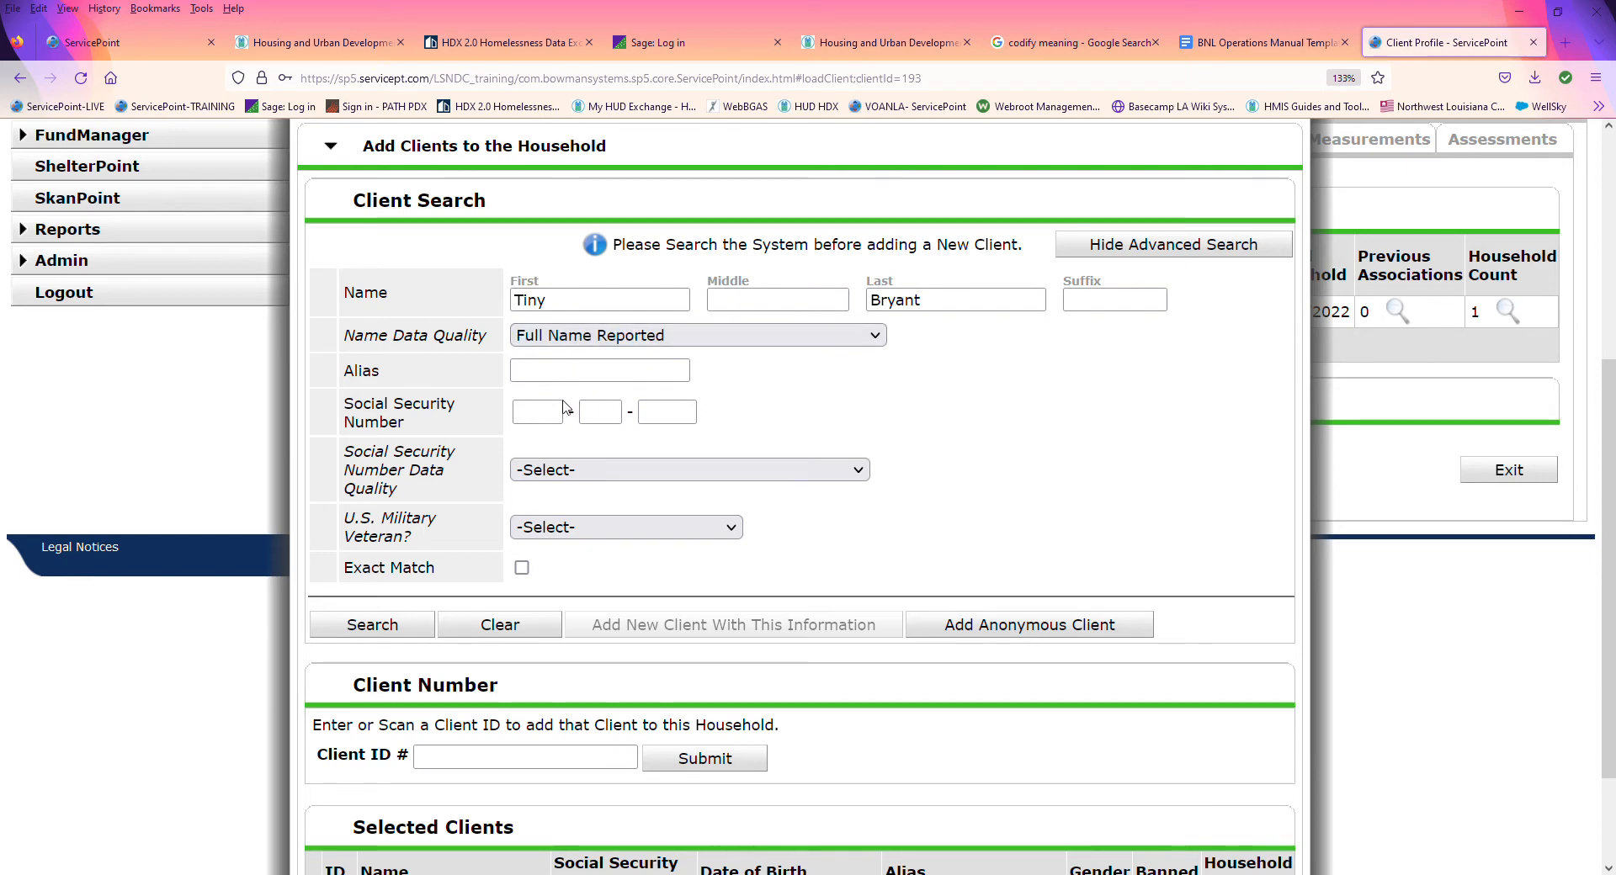
Step: Enter the member's Social Security Number, with its data quality as Full SSN Reported (HUD) and U.S. Military Veteran as No (HUD)
left_click(551, 414)
type("55")
type("5-55-")
type("555")
type("0")
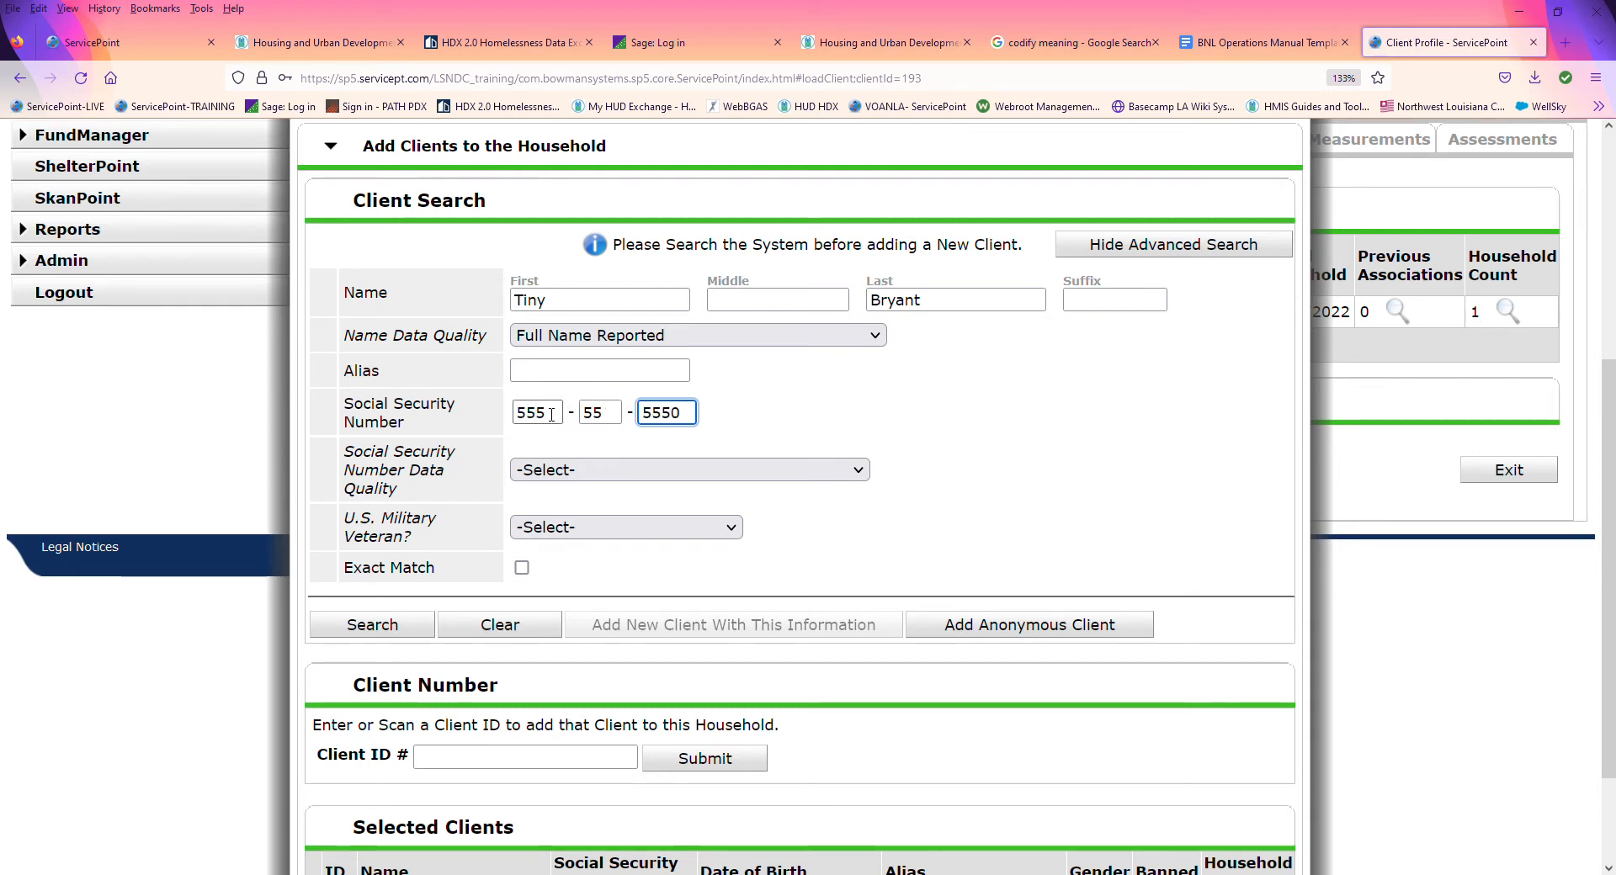
left_click(550, 524)
left_click(547, 528)
left_click(527, 610)
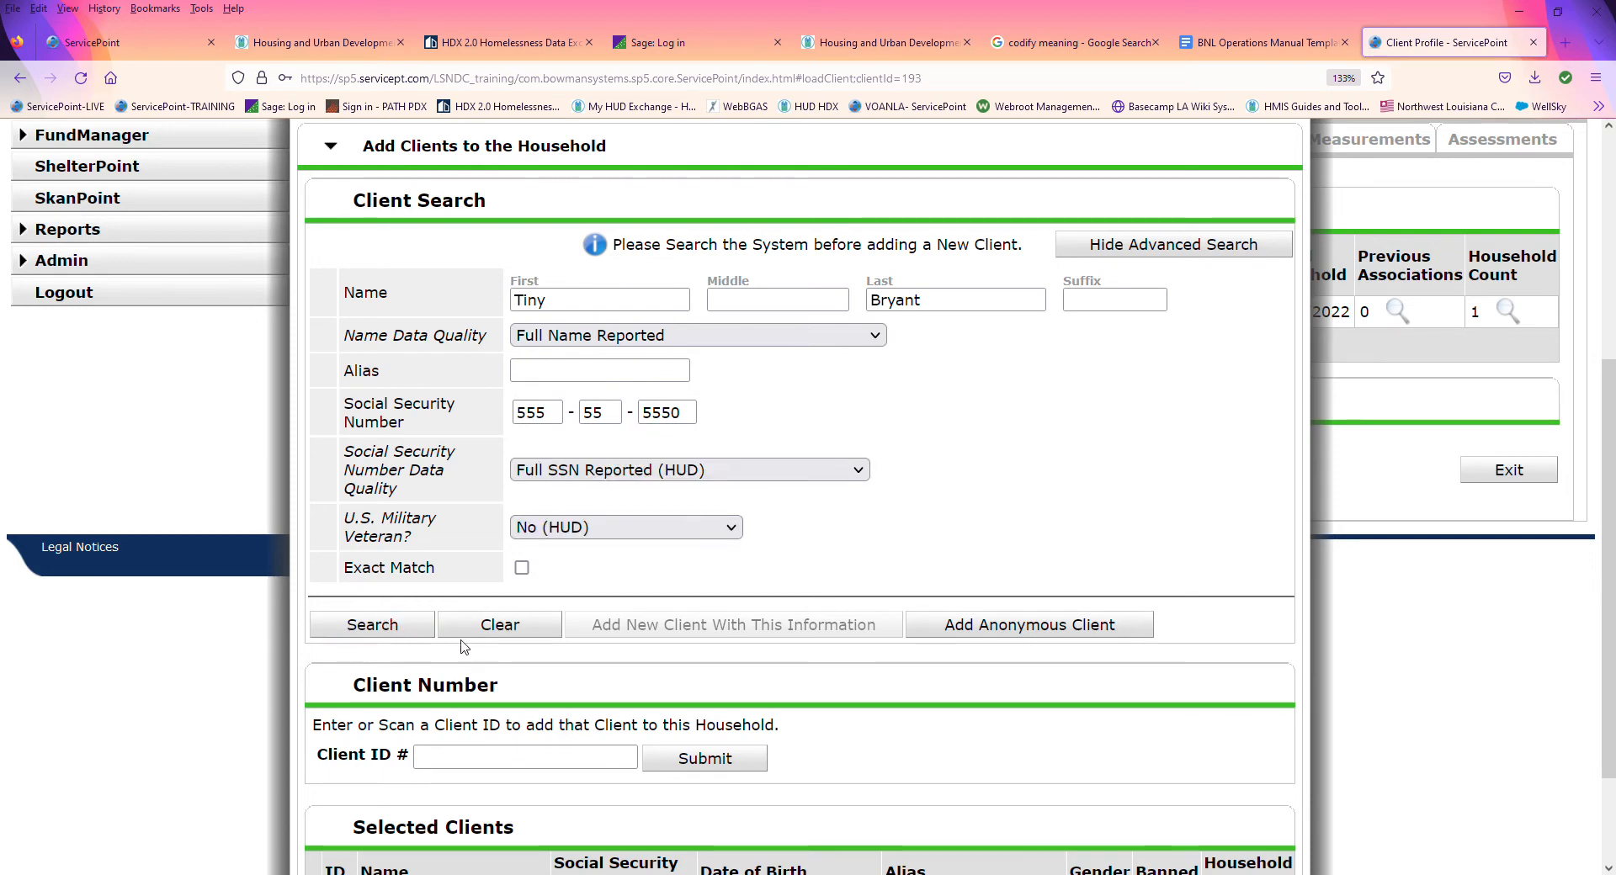
Step: Search the system for existing clients matching the entered information and check the client results
left_click(389, 630)
scroll(388, 633, "down", 3)
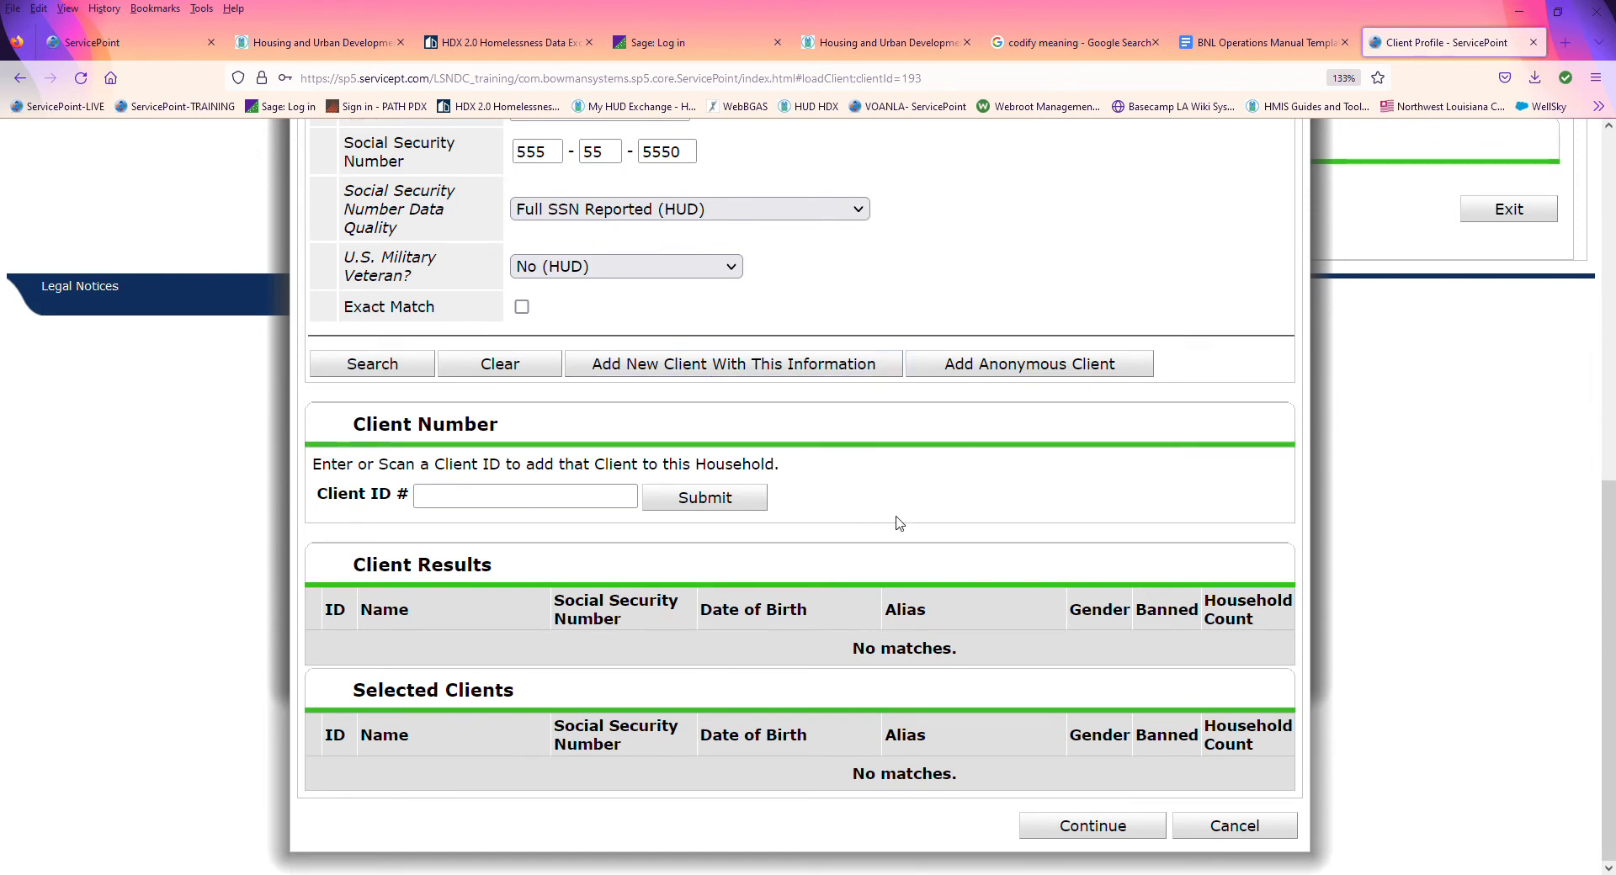
scroll(882, 535, "up", 3)
scroll(882, 536, "up", 2)
scroll(901, 515, "down", 5)
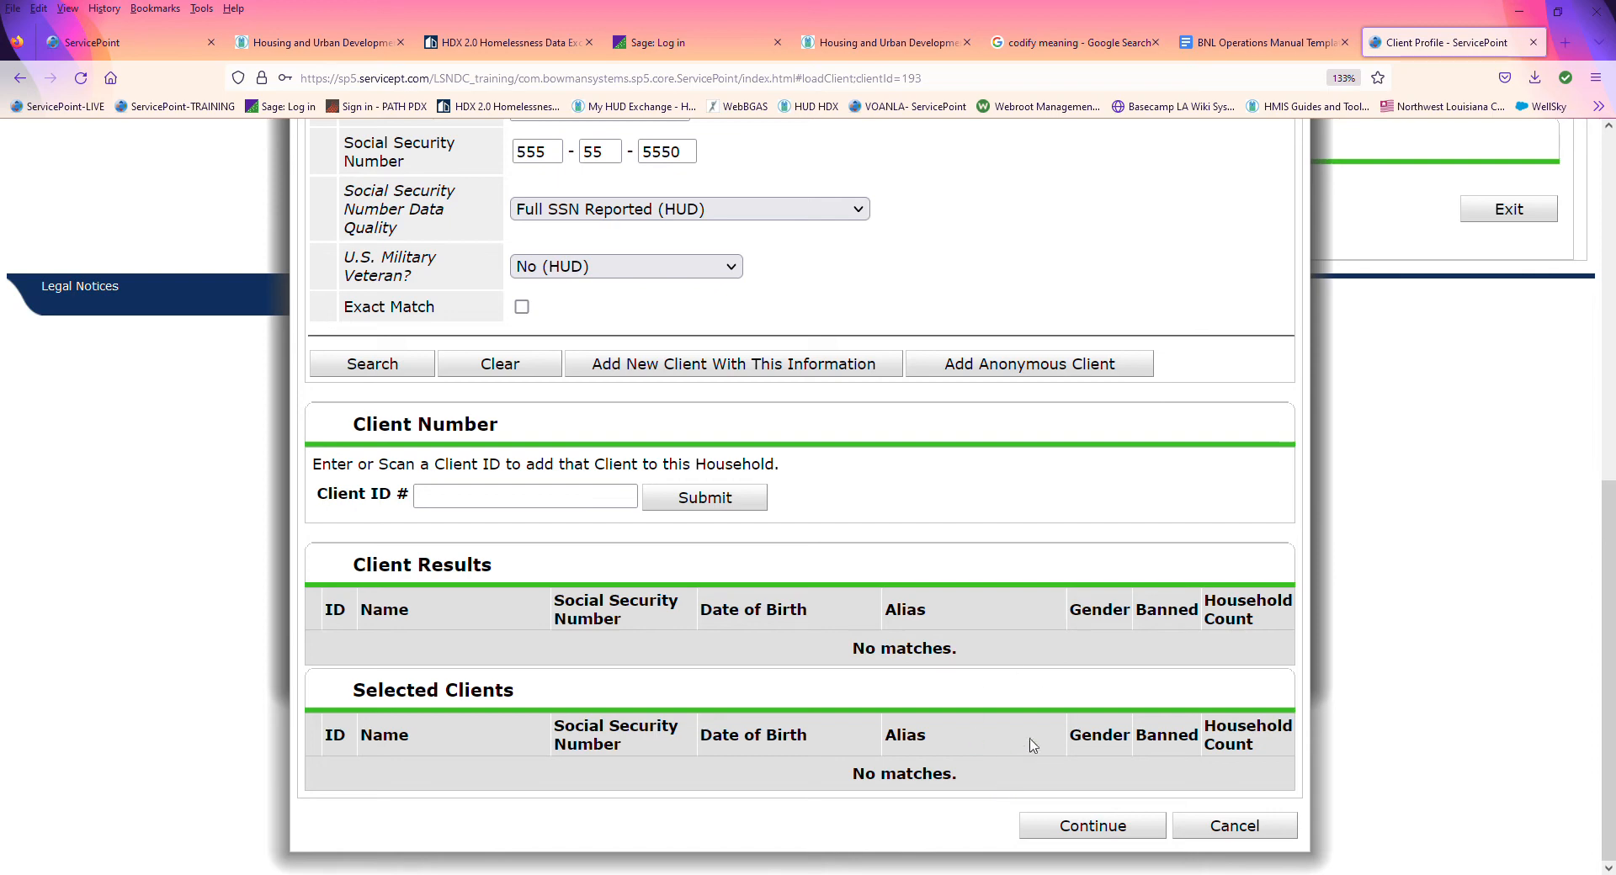
Step: Add a new client with the entered information and continue with that client selected for the household
left_click(744, 374)
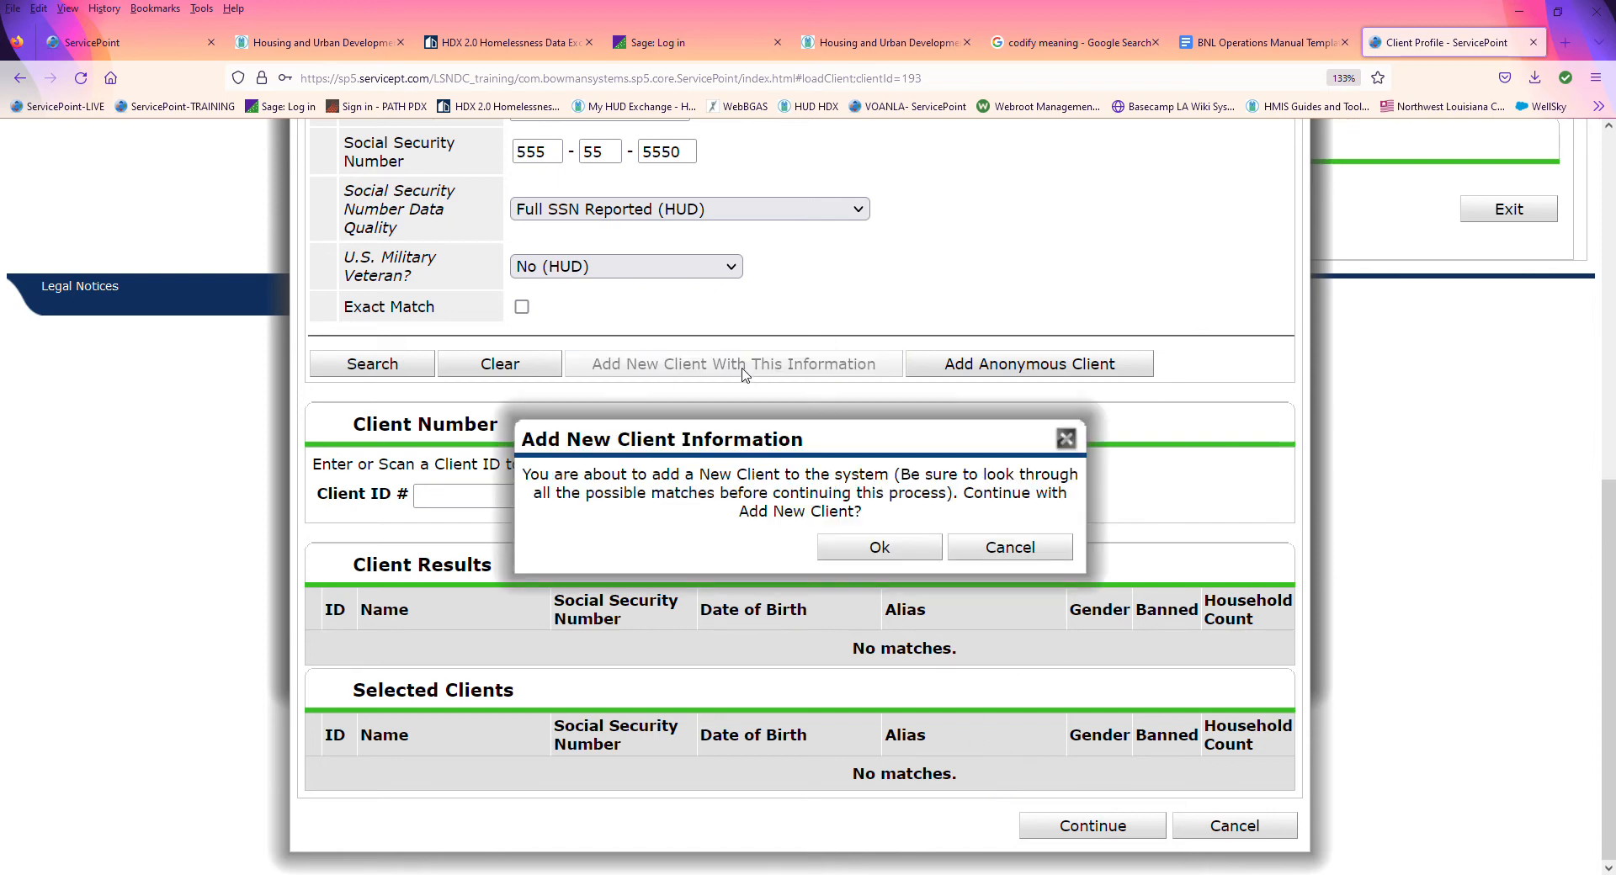
left_click(890, 552)
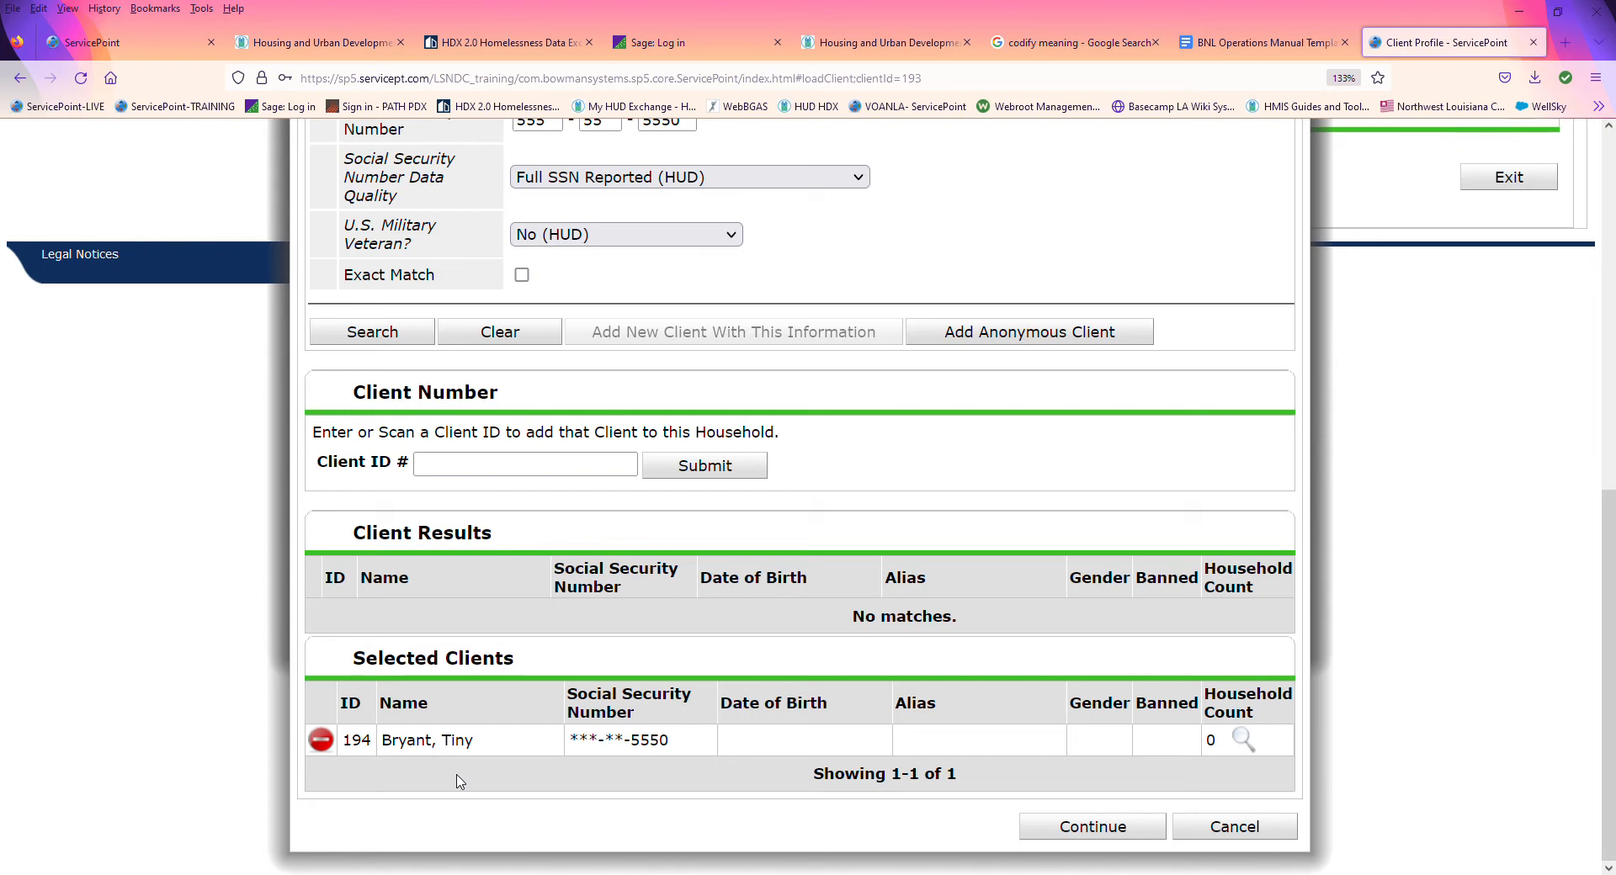
left_click(1091, 830)
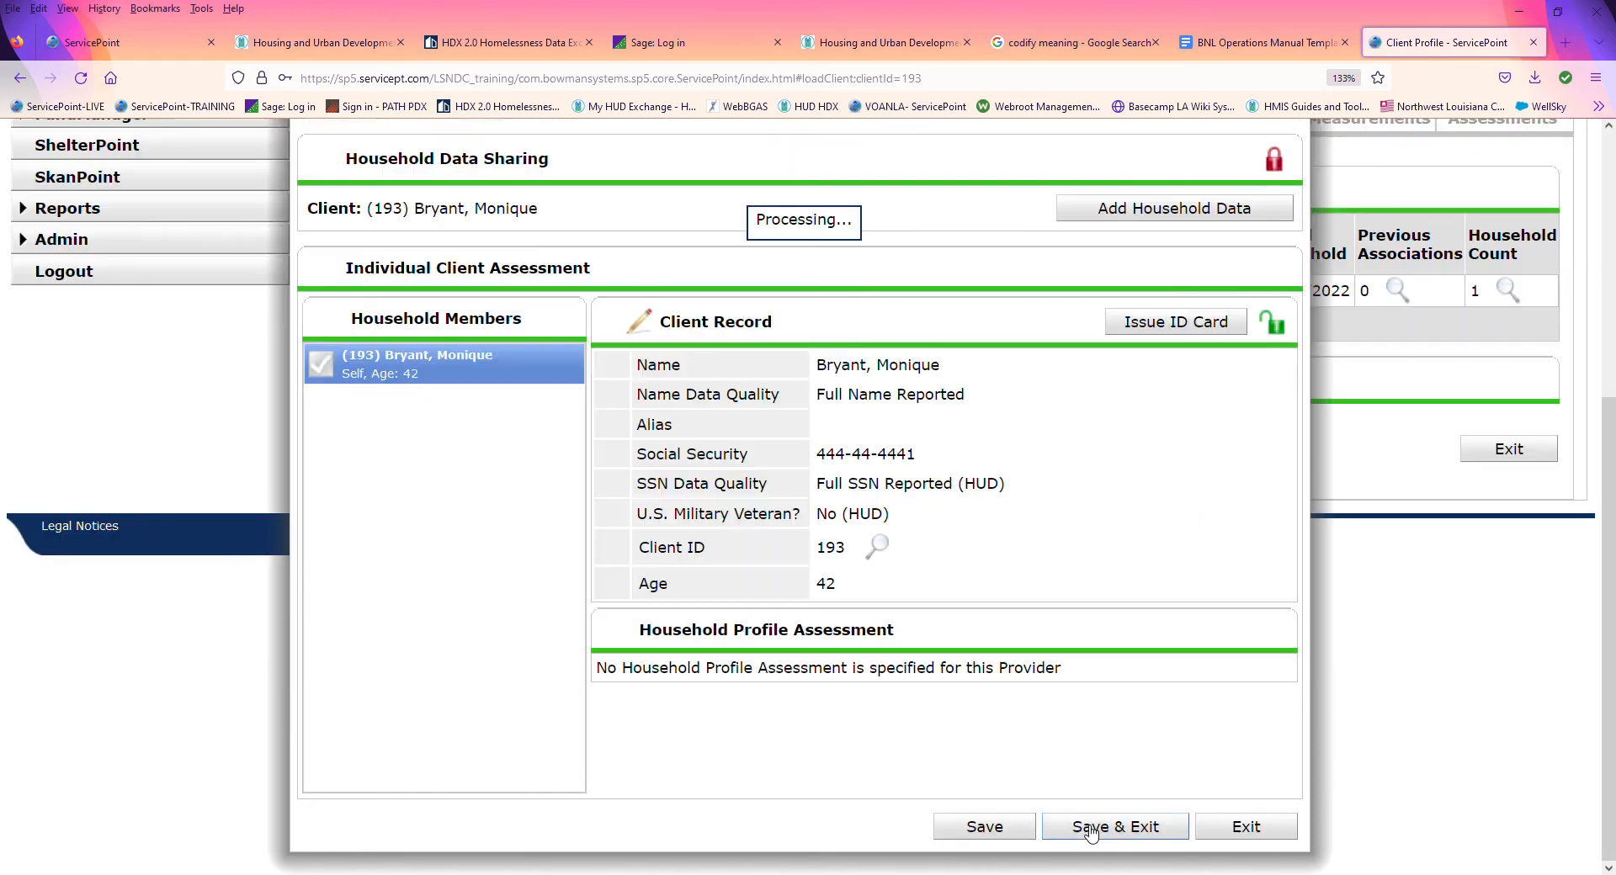
Step: Set the new member's relationship to the head of household to Son and save the household
scroll(1090, 833, "up", 3)
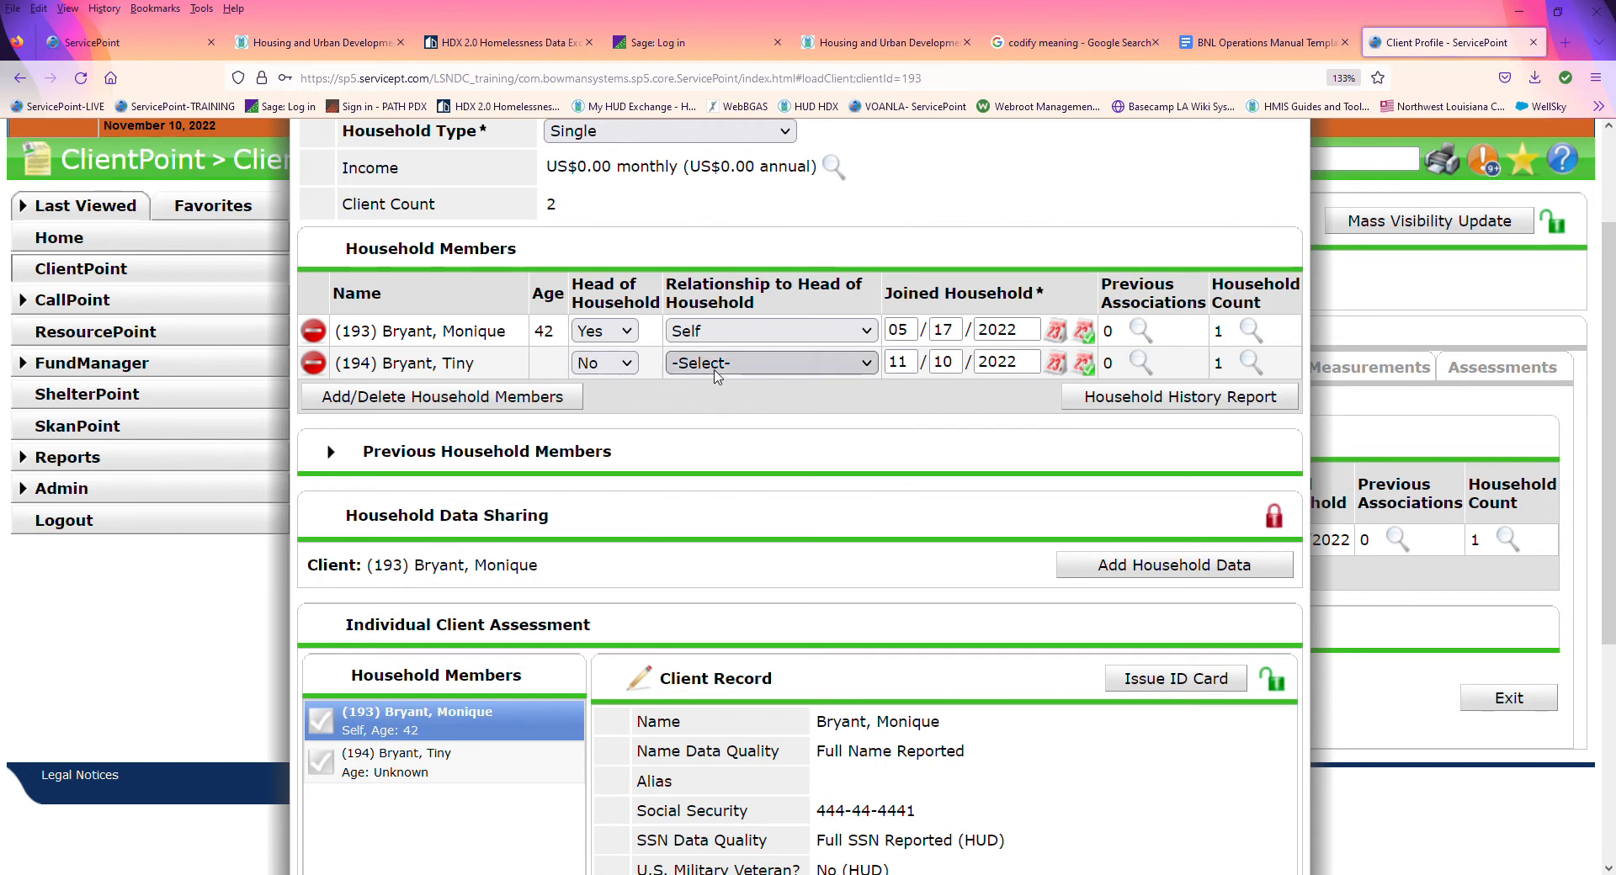
left_click(716, 370)
left_click(729, 746)
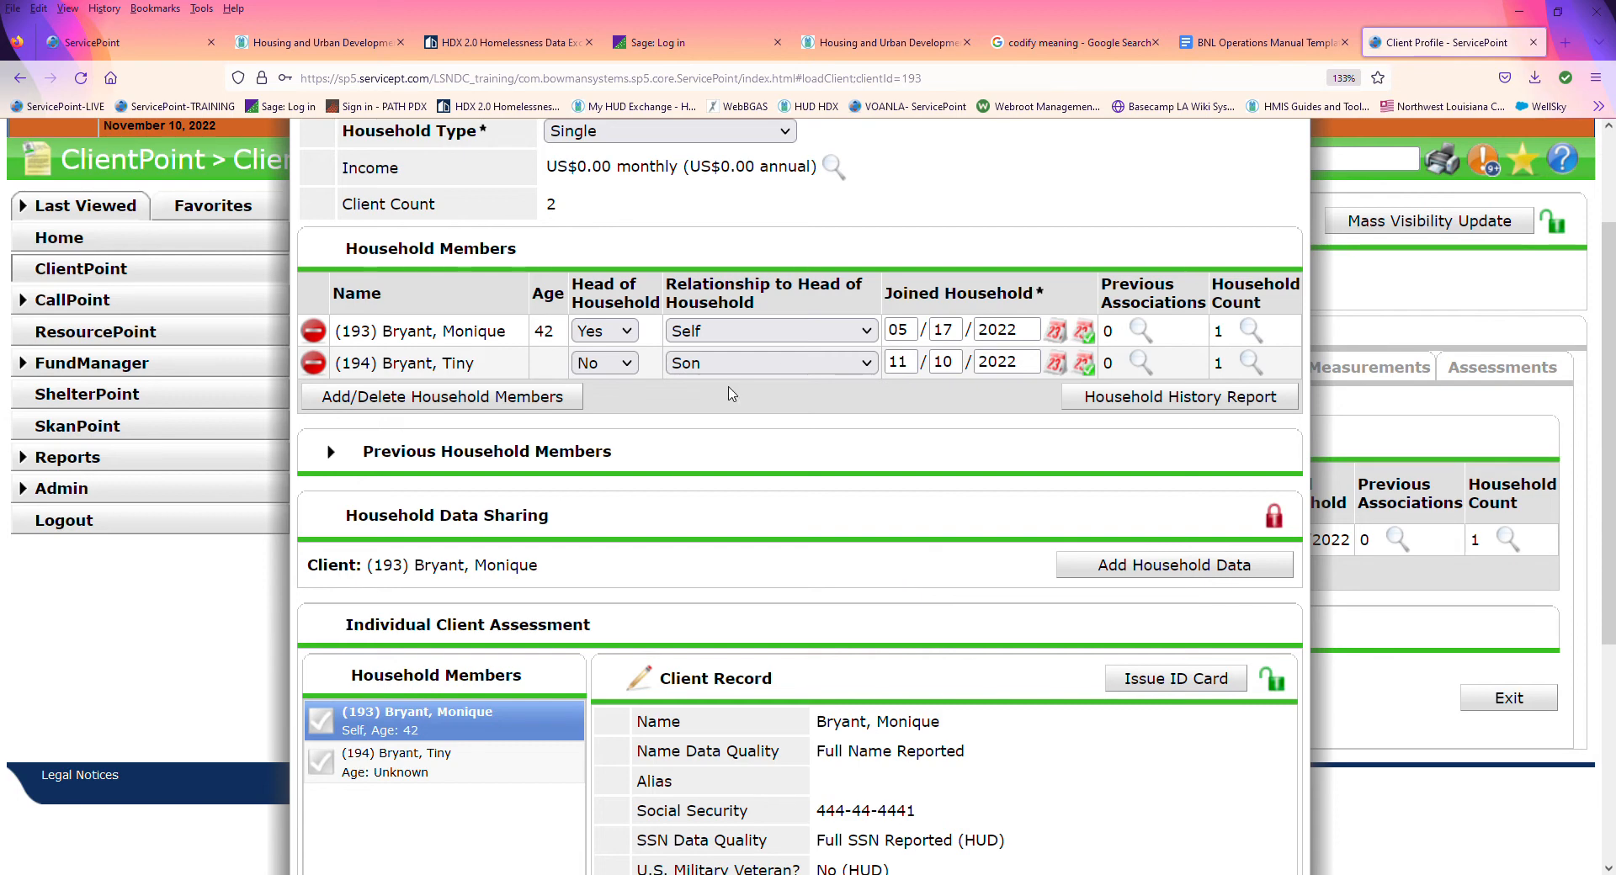
scroll(998, 608, "down", 4)
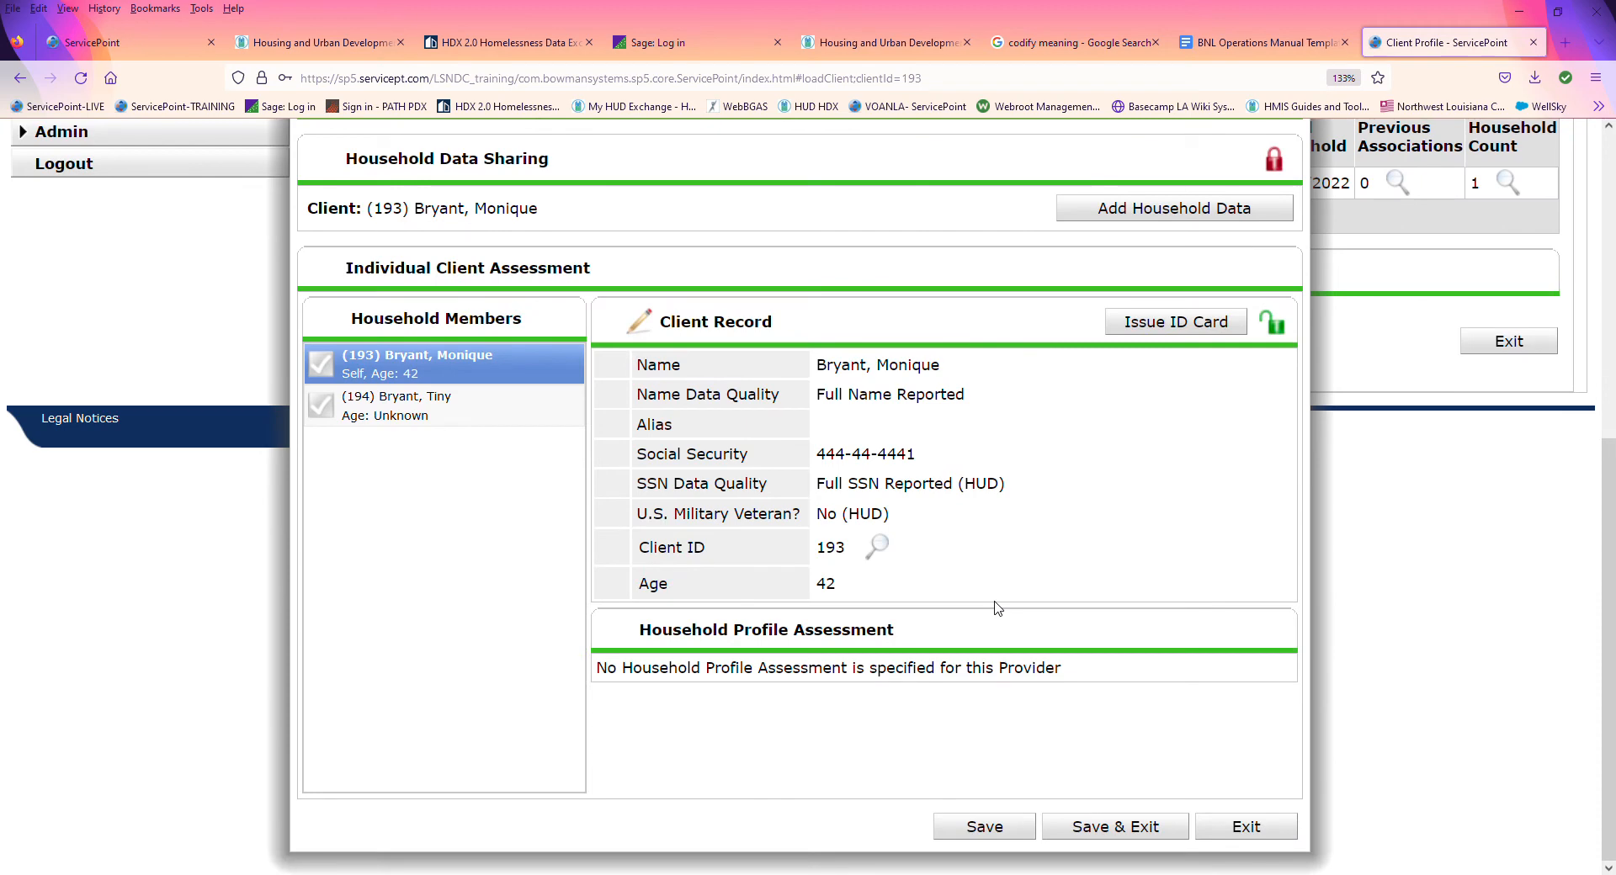
left_click(1088, 825)
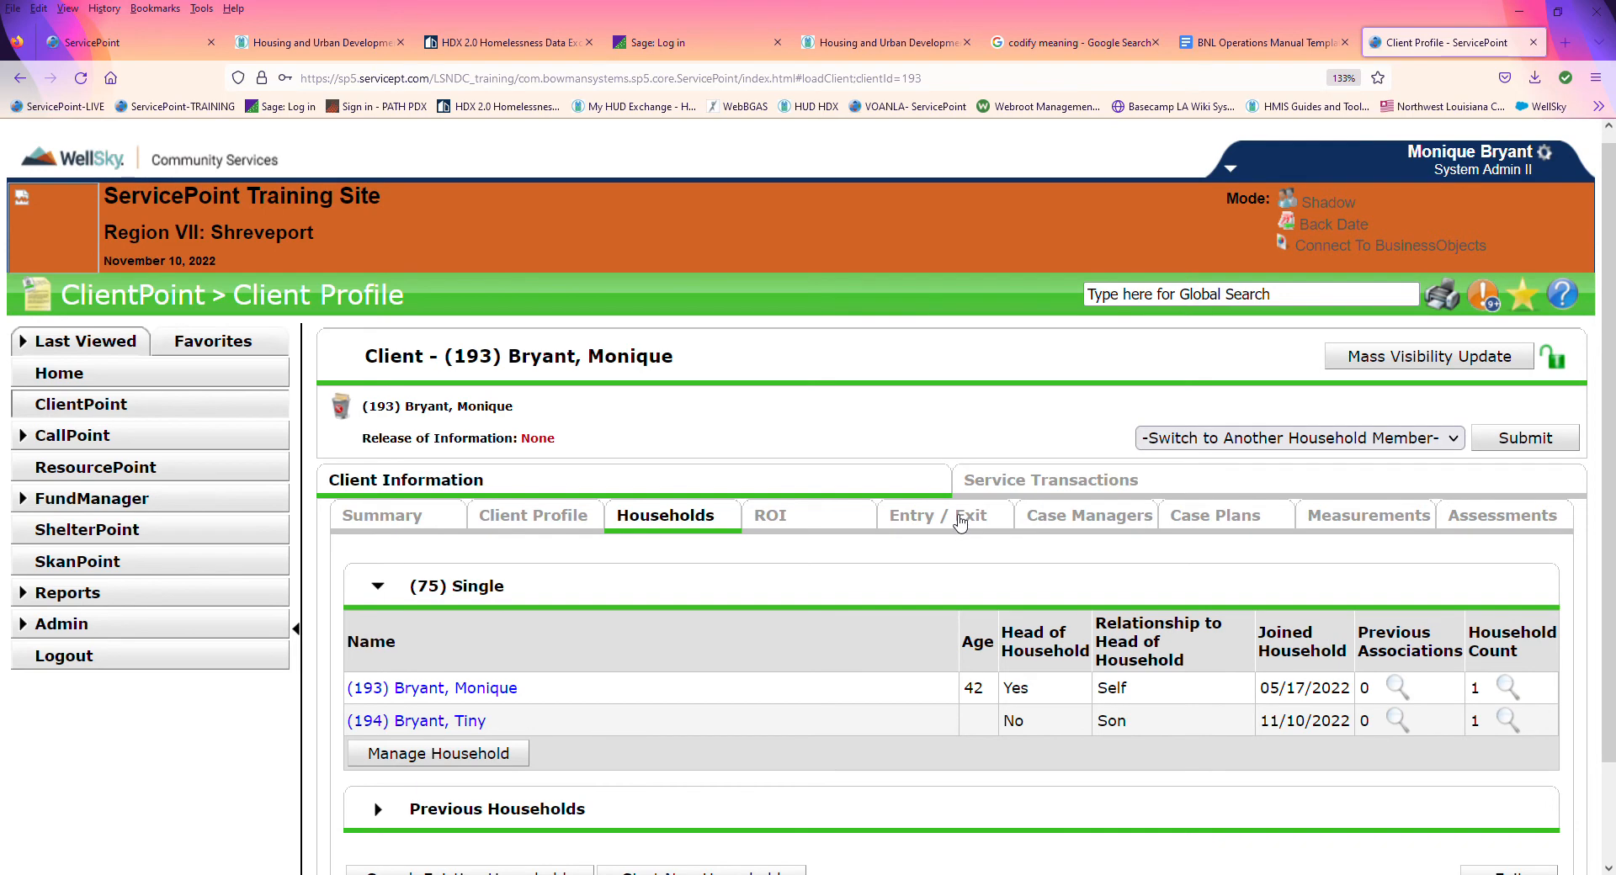
Step: Include the son in the client's Community Support Programs Crossroads II entry and save the project start data
left_click(961, 523)
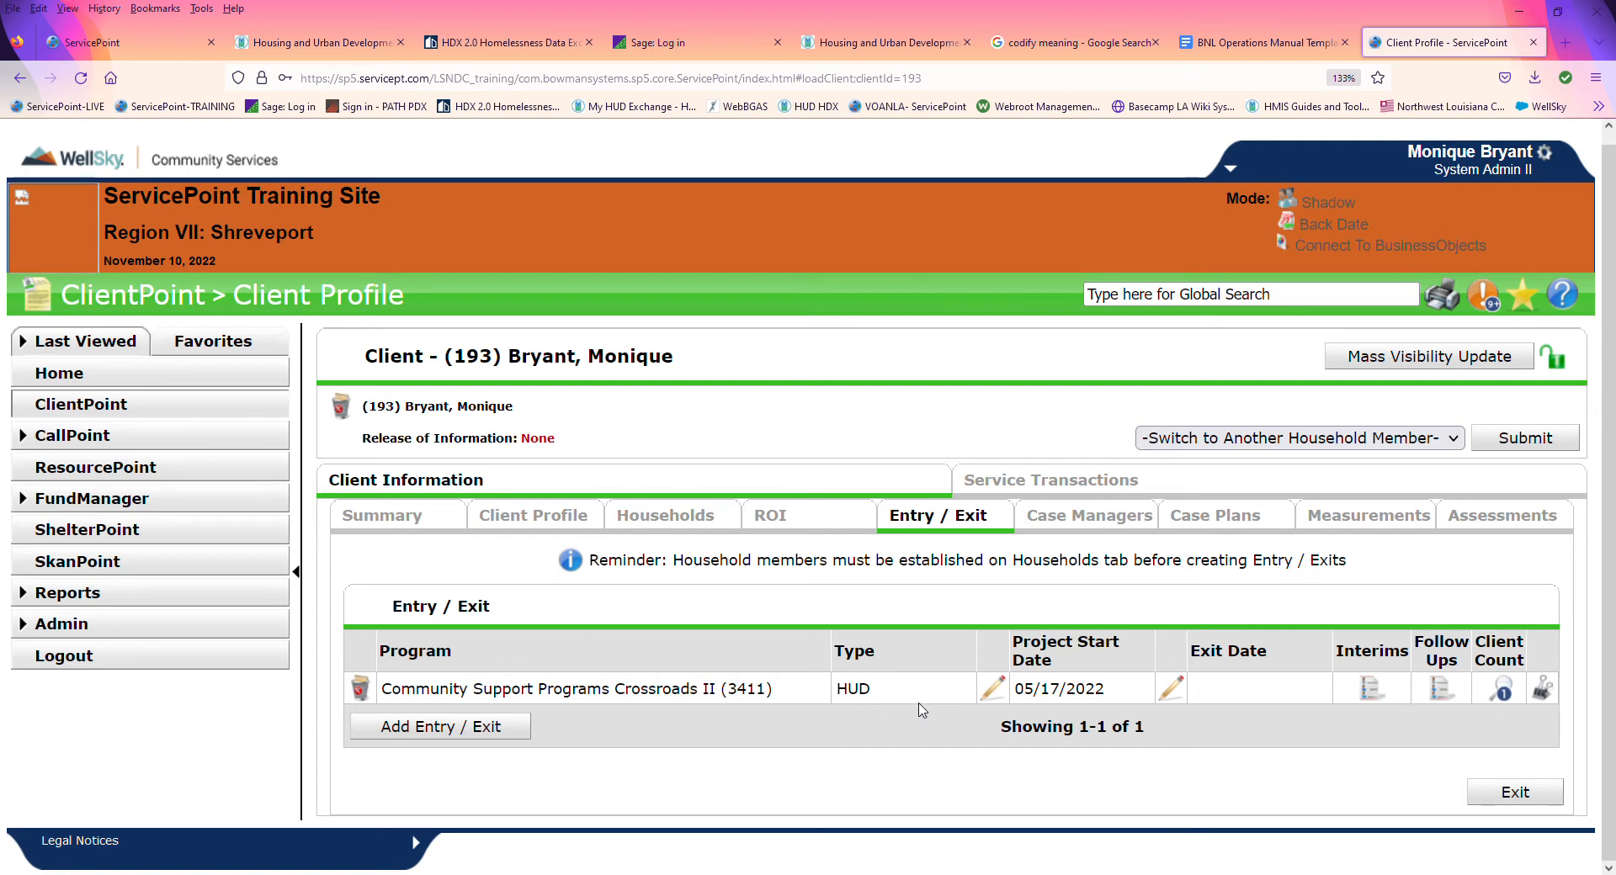
left_click(994, 690)
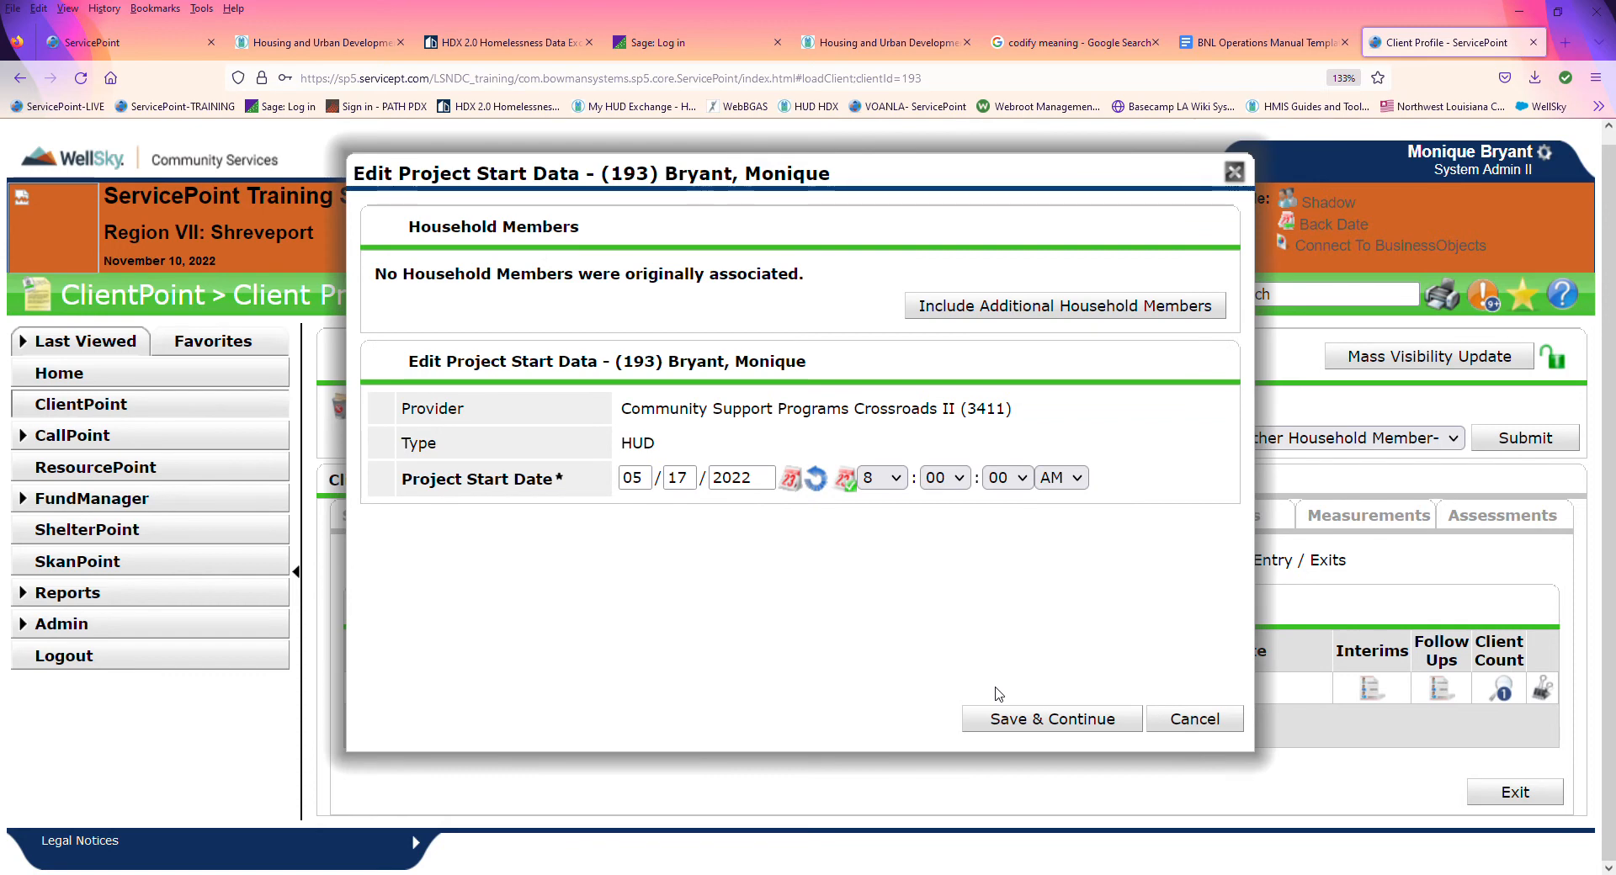
left_click(1037, 316)
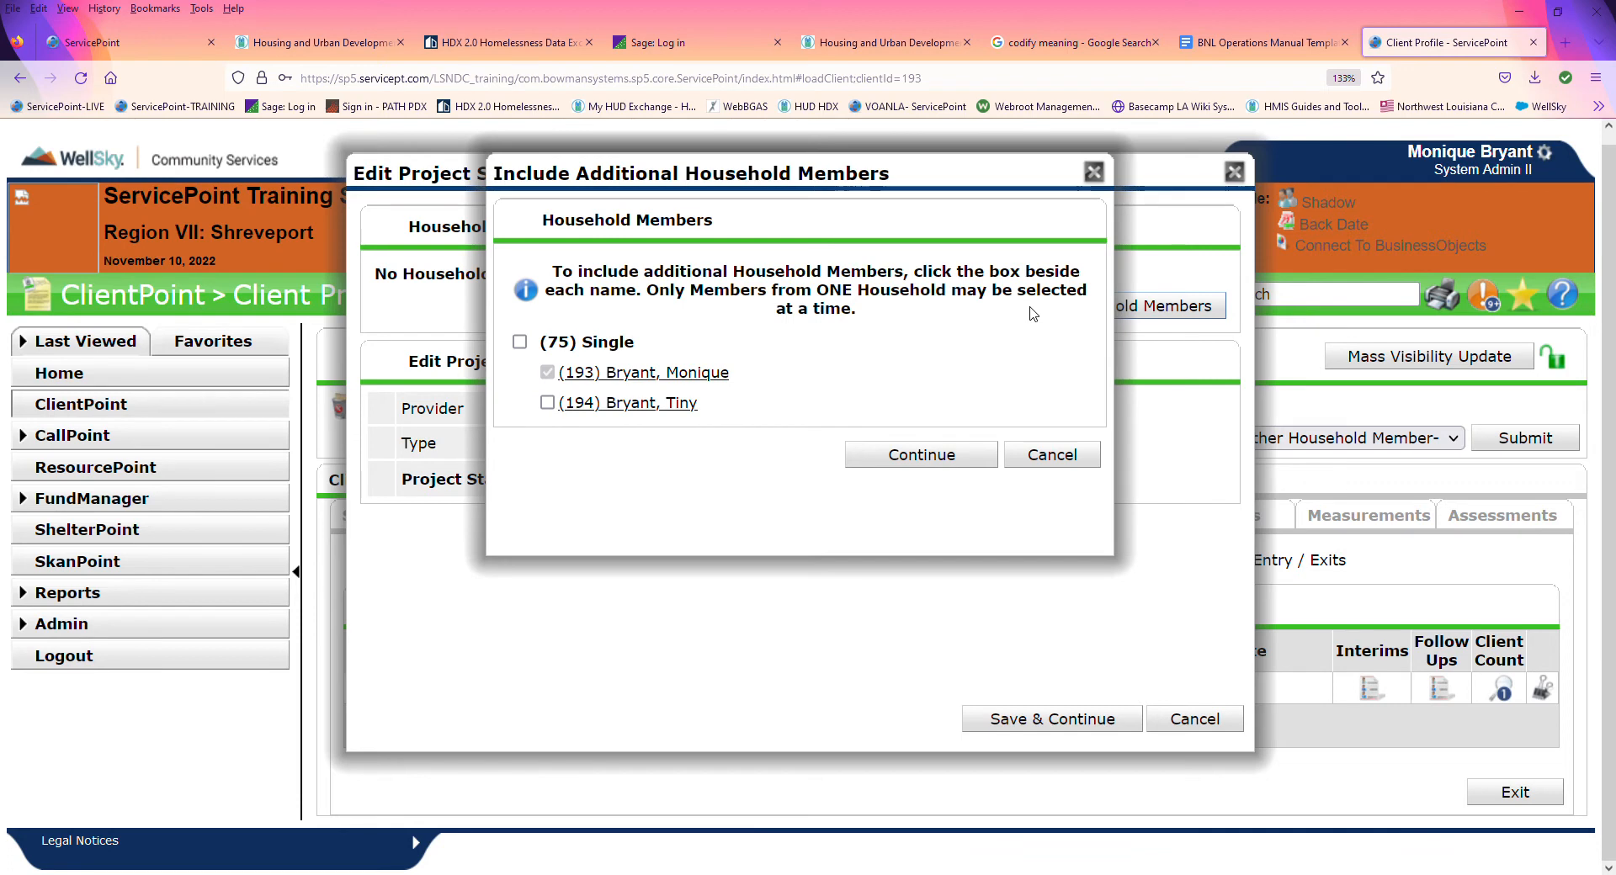
left_click(547, 403)
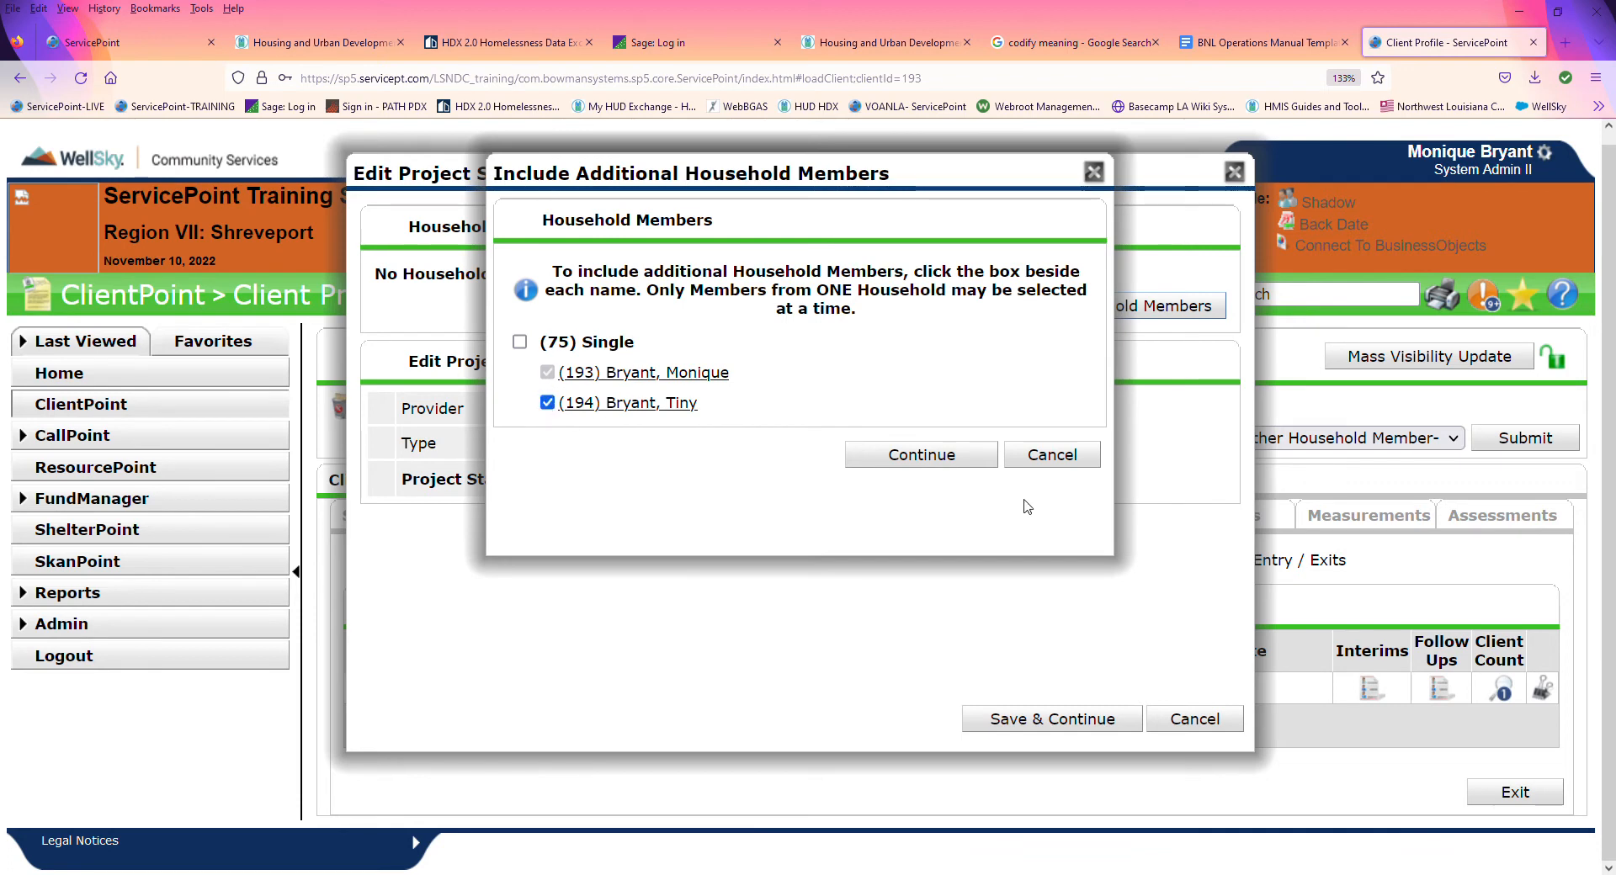
left_click(930, 461)
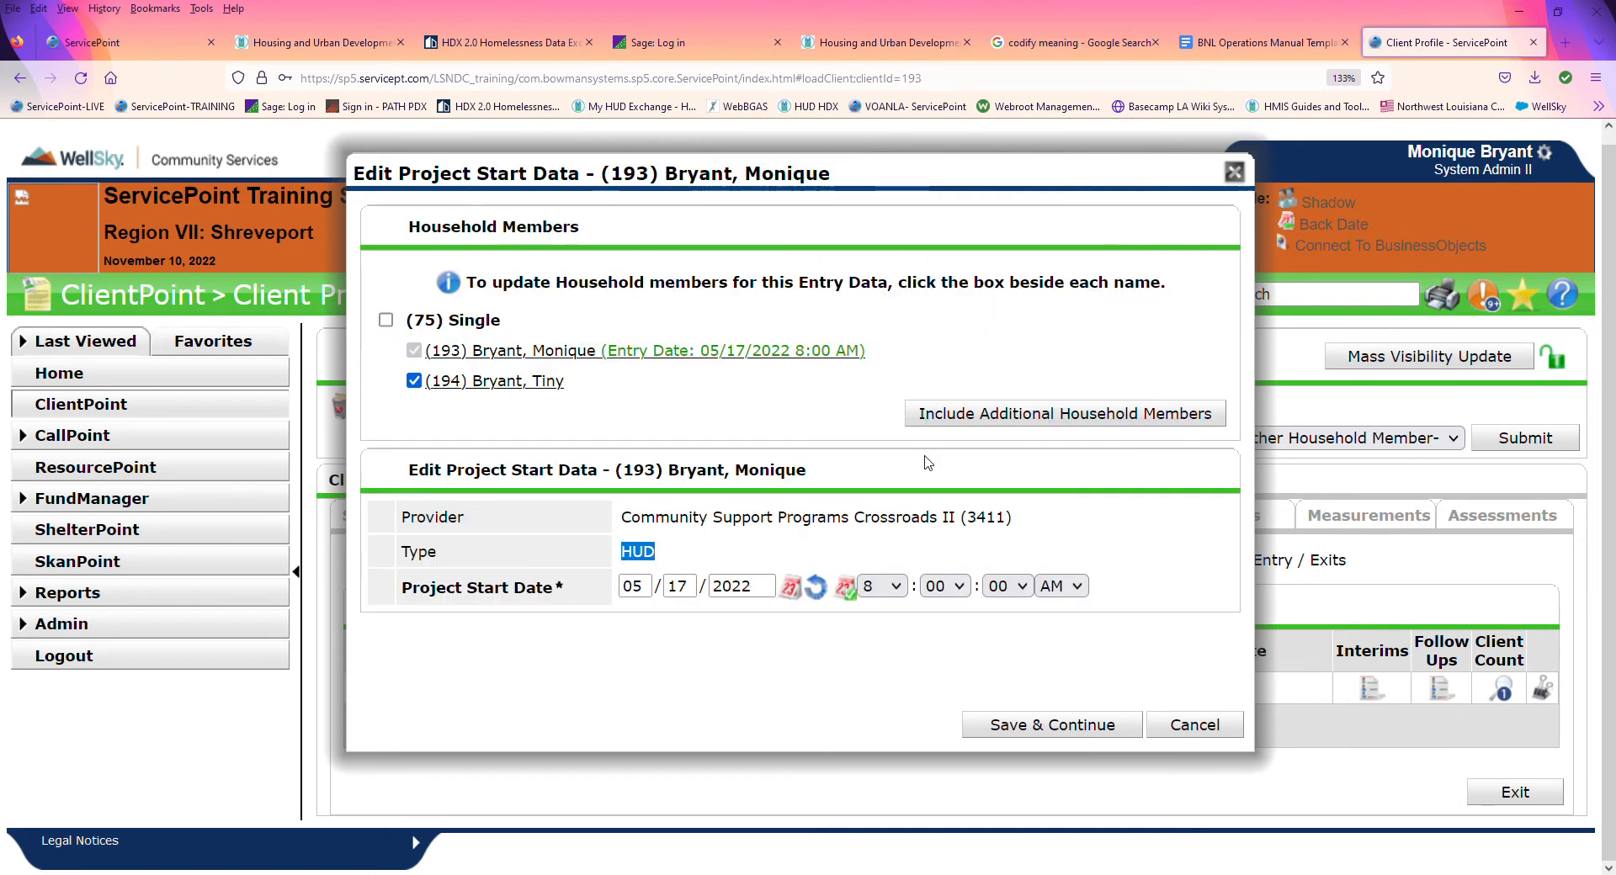
left_click(1058, 726)
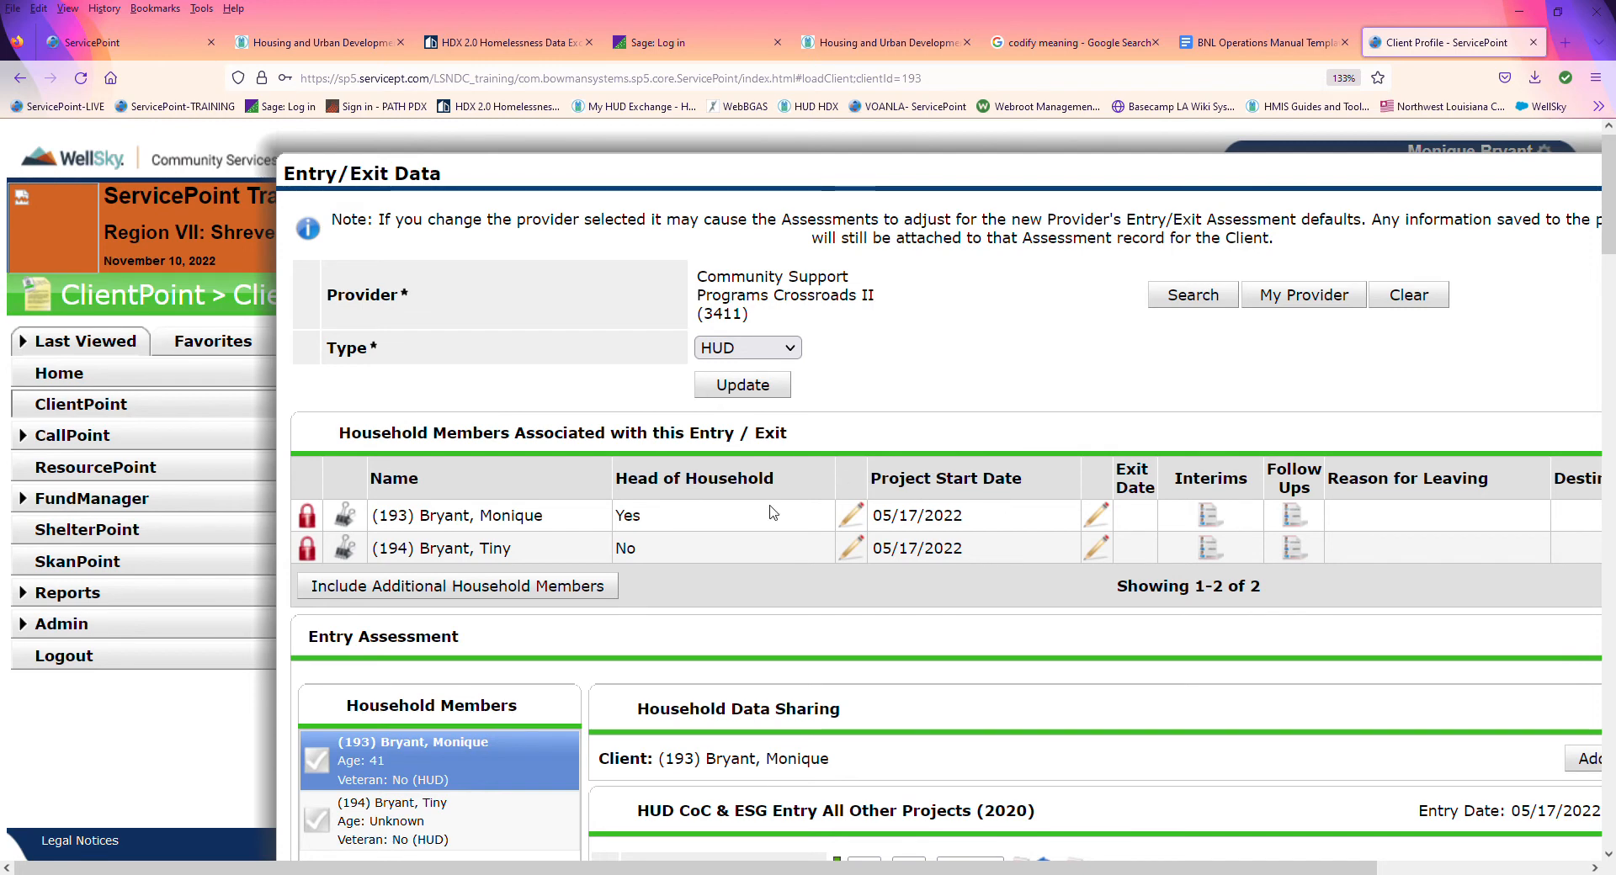
Step: Set the son's project start date to 11/10/2022 and save it
left_click(853, 550)
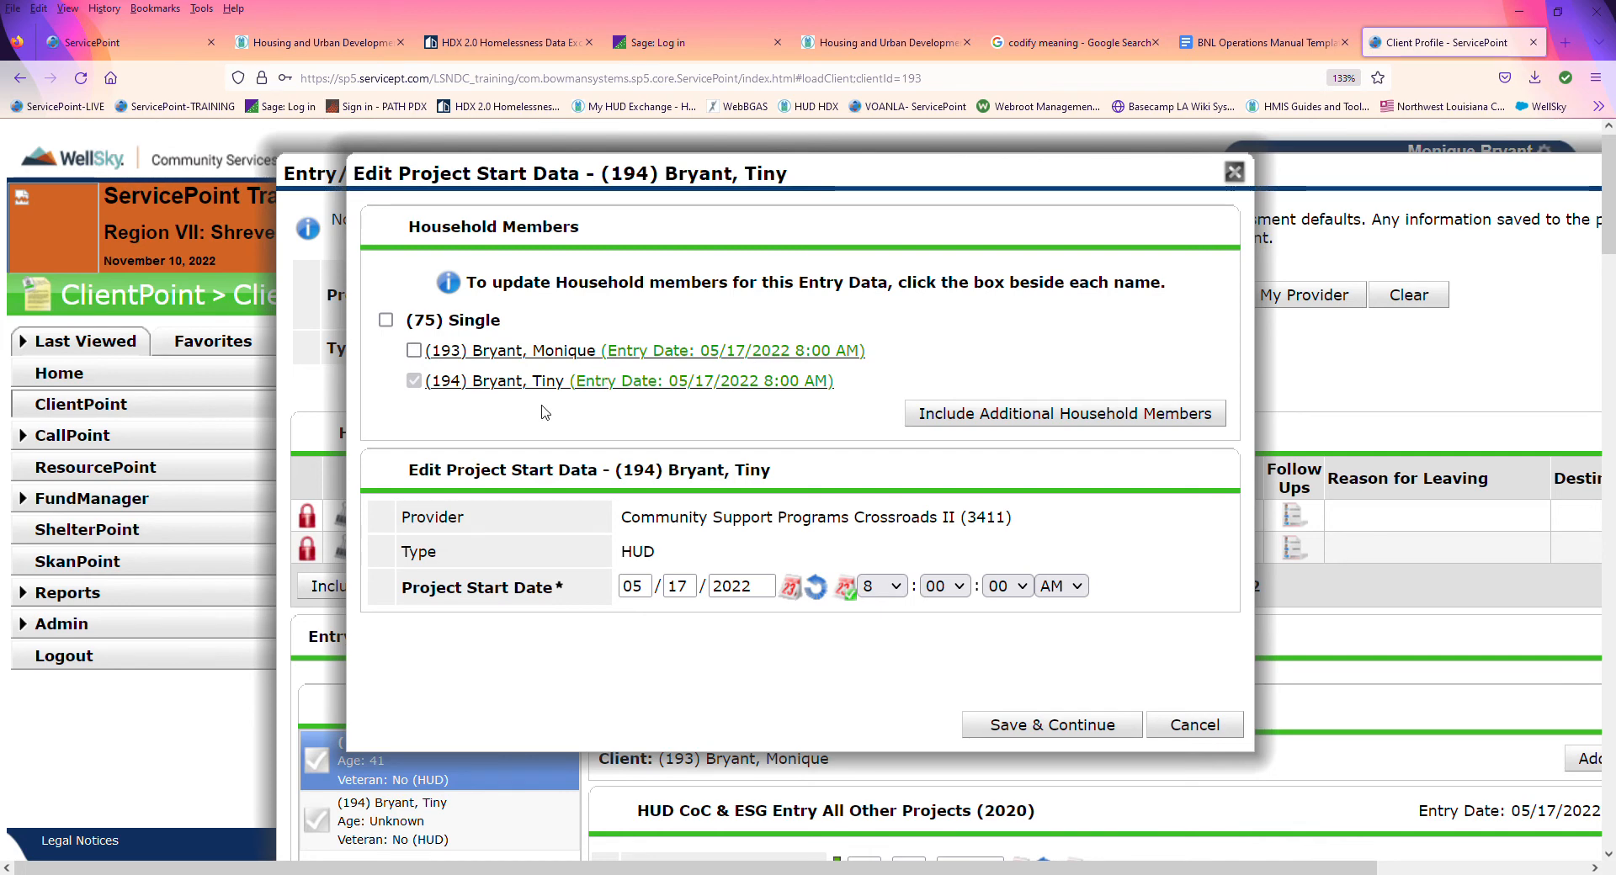
double_click(653, 587)
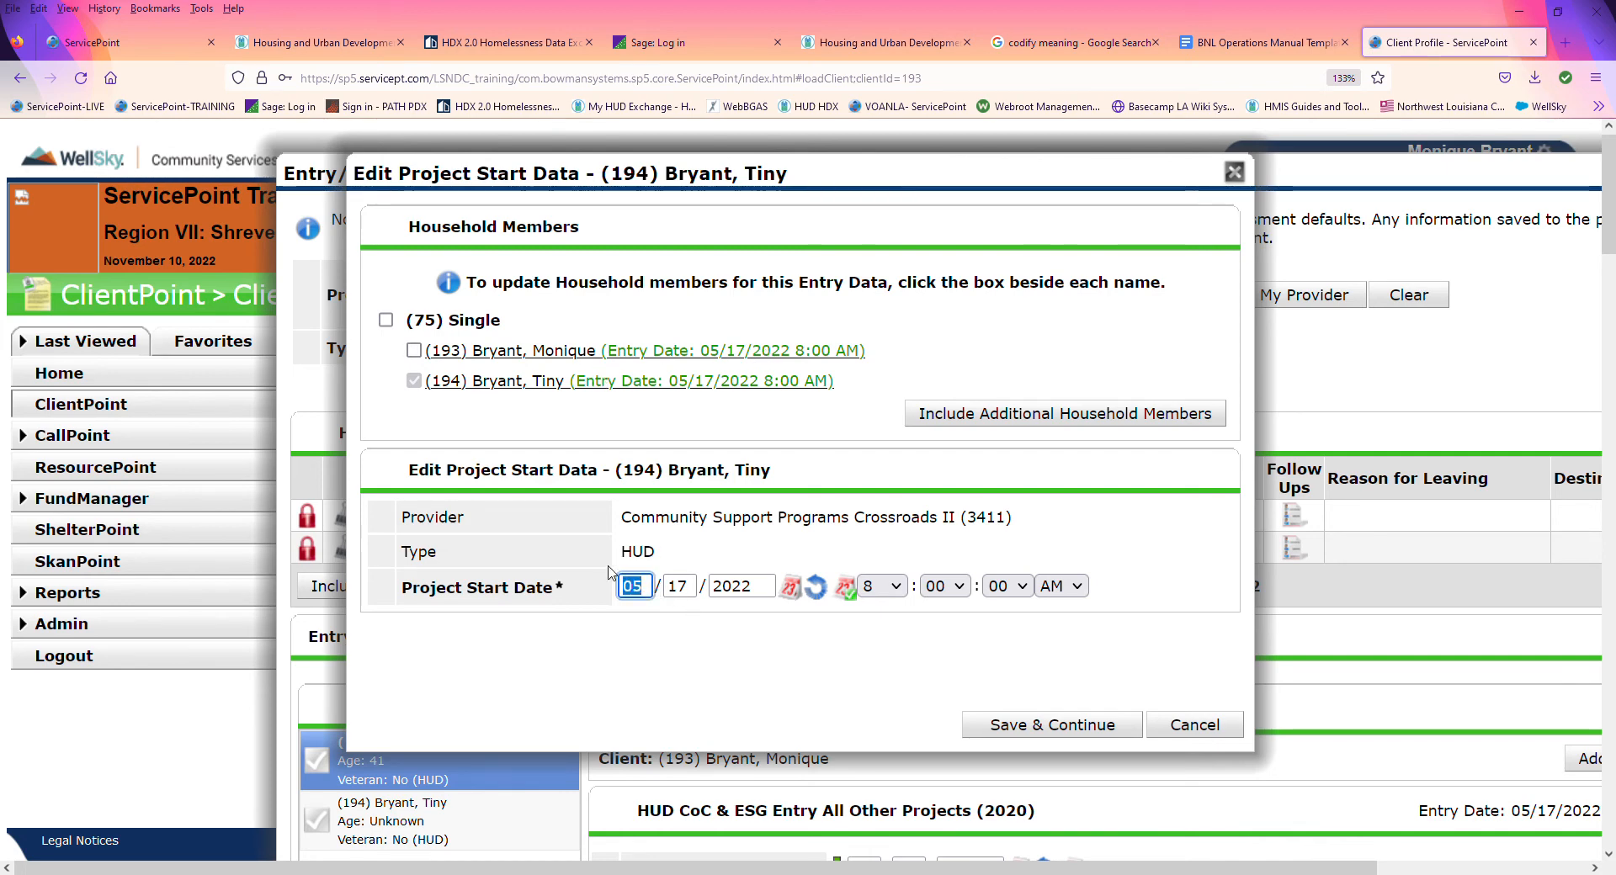
type("11/")
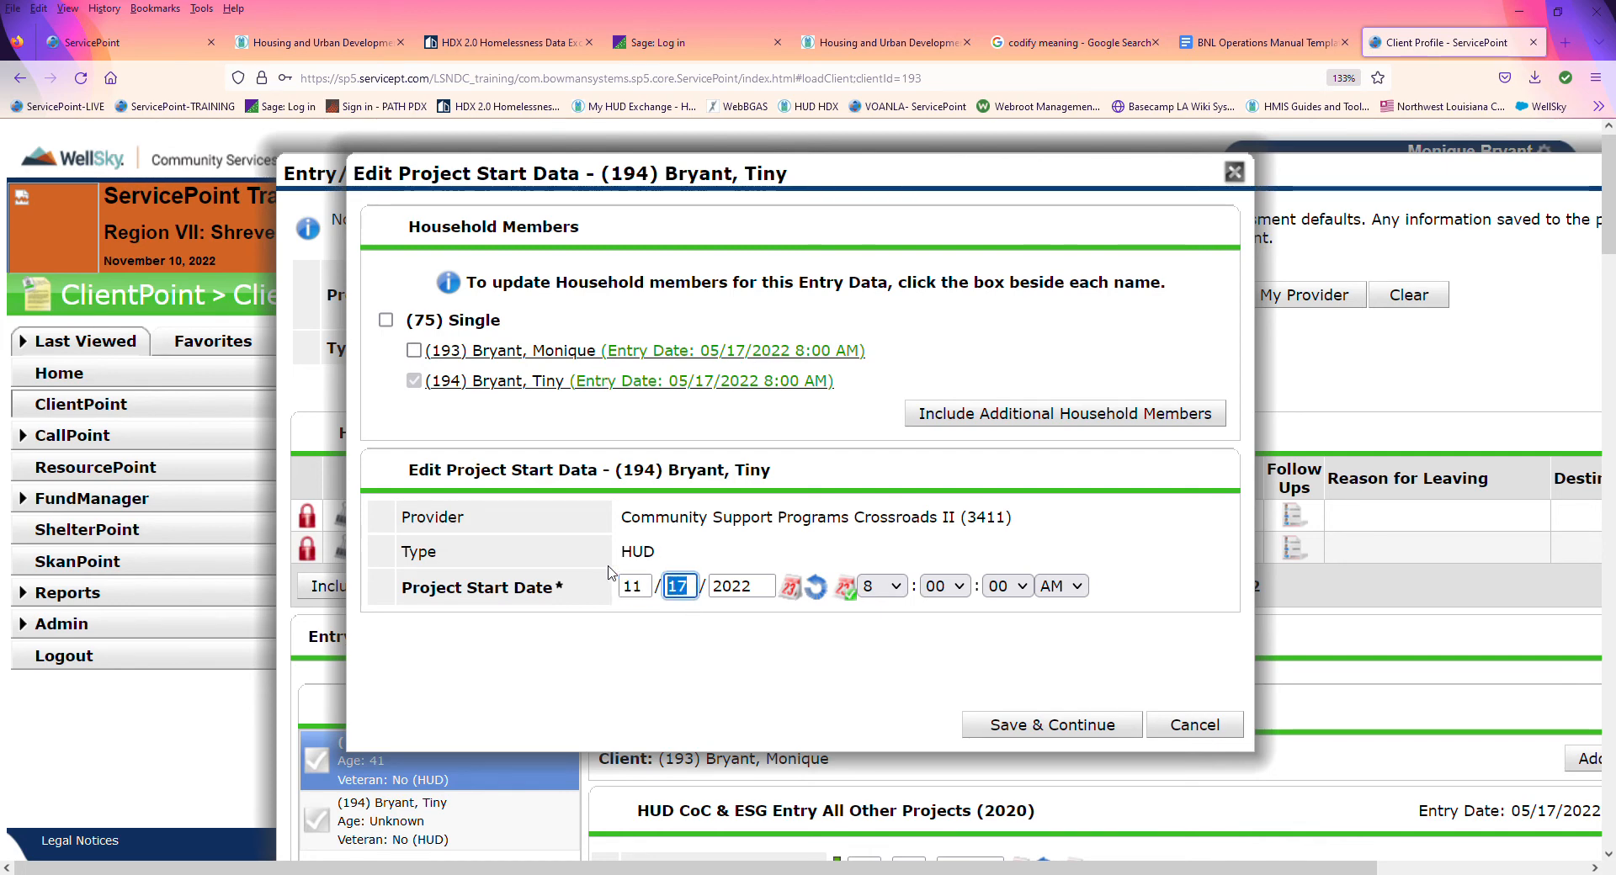
type("10")
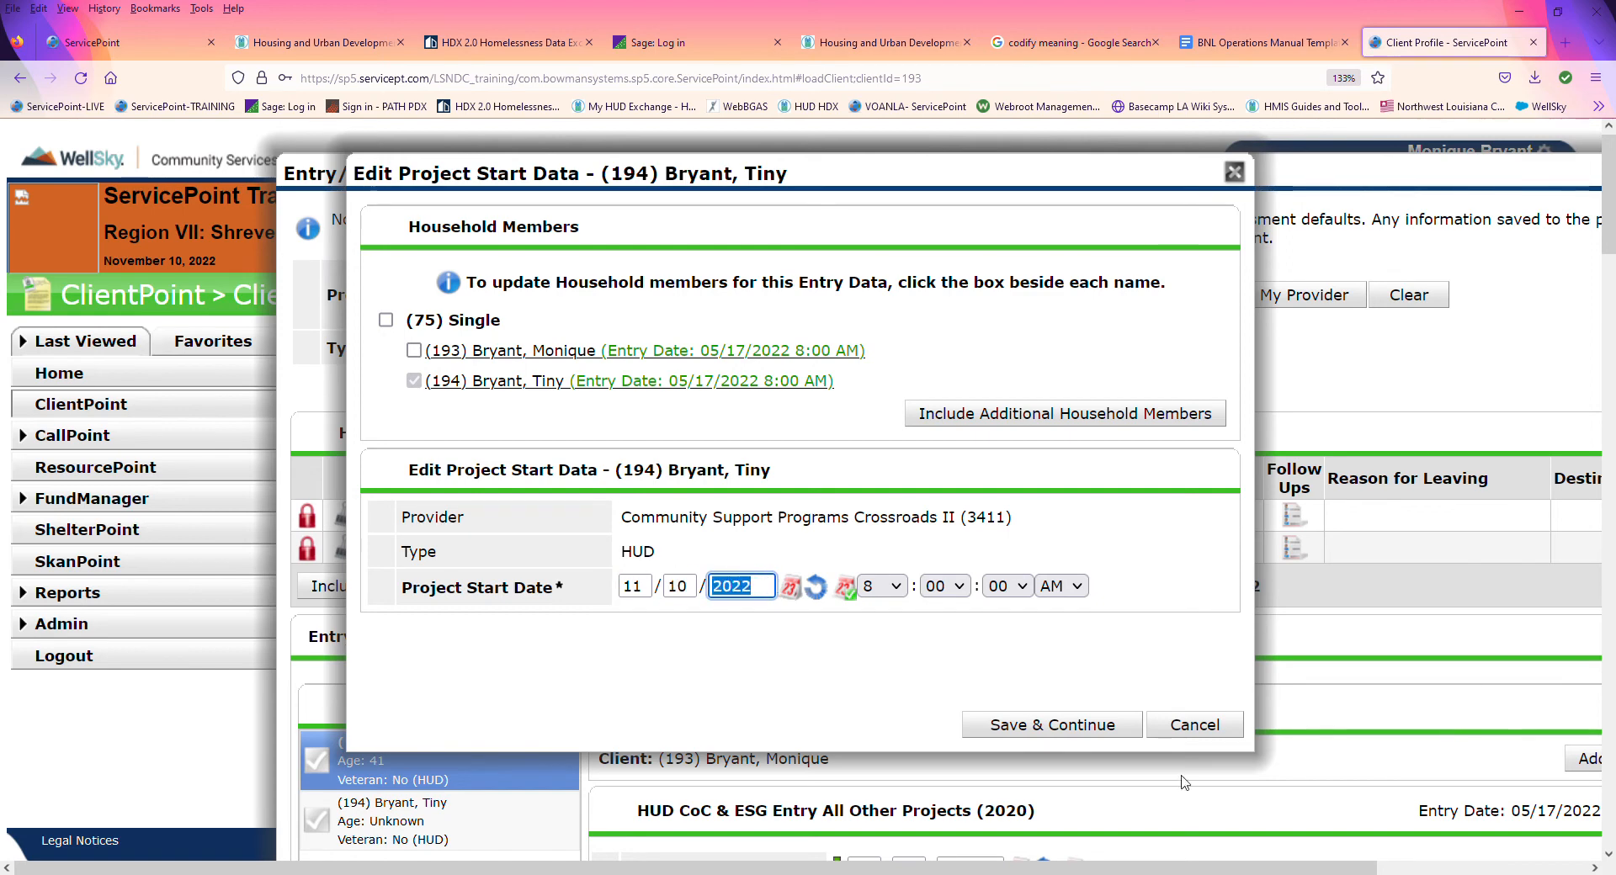
left_click(1045, 726)
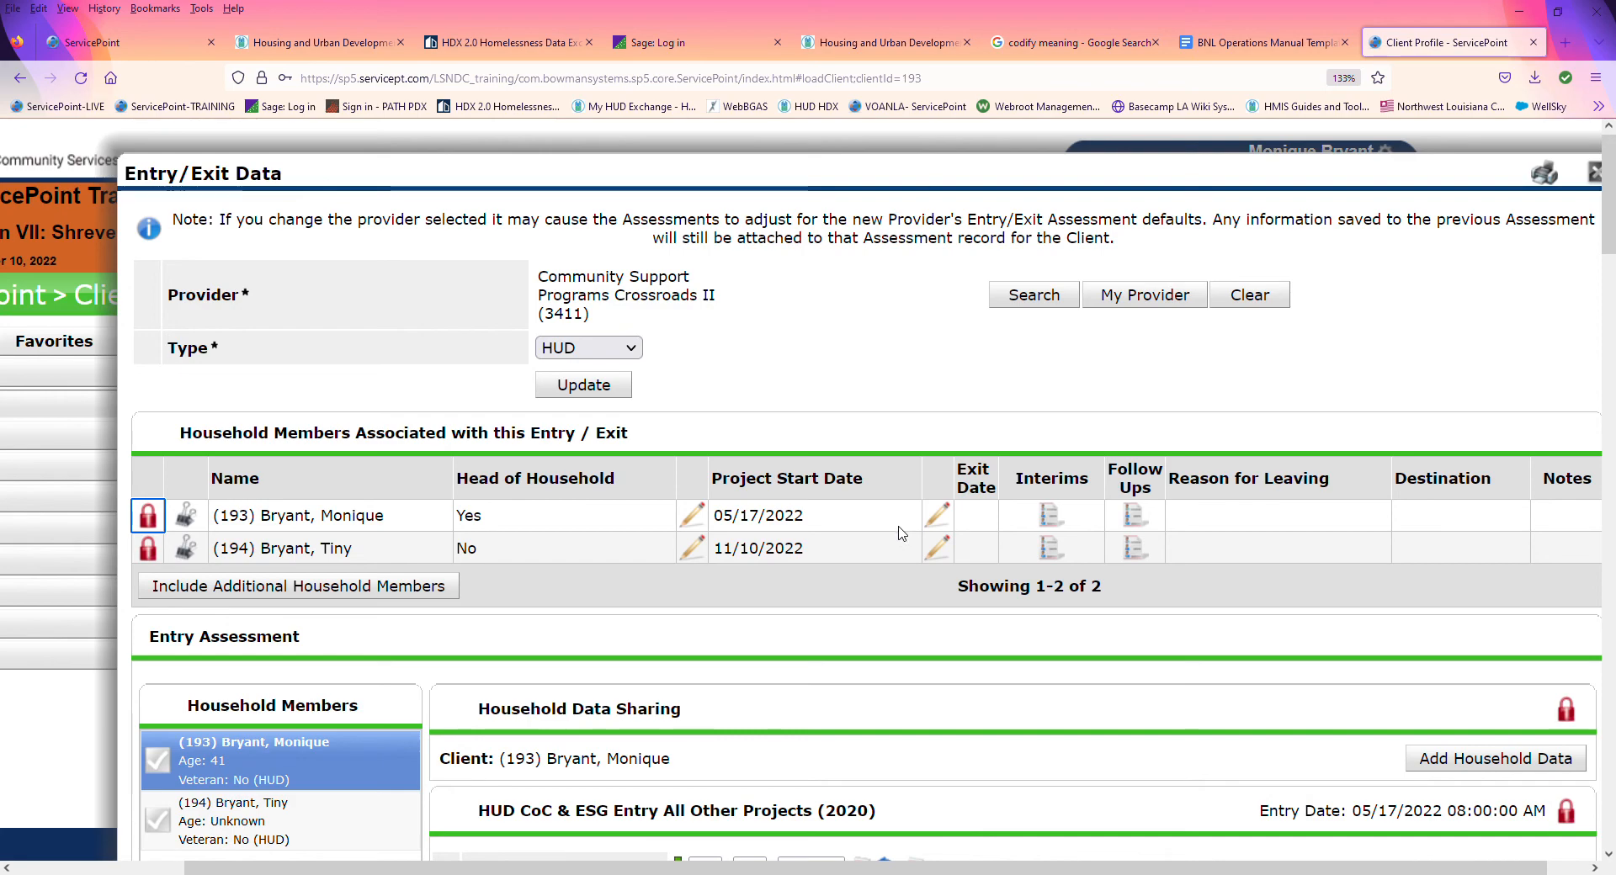
Step: Open the son's entry assessment within the Entry/Exit data and go to its demographic and living situation questions
scroll(955, 578, "down", 3)
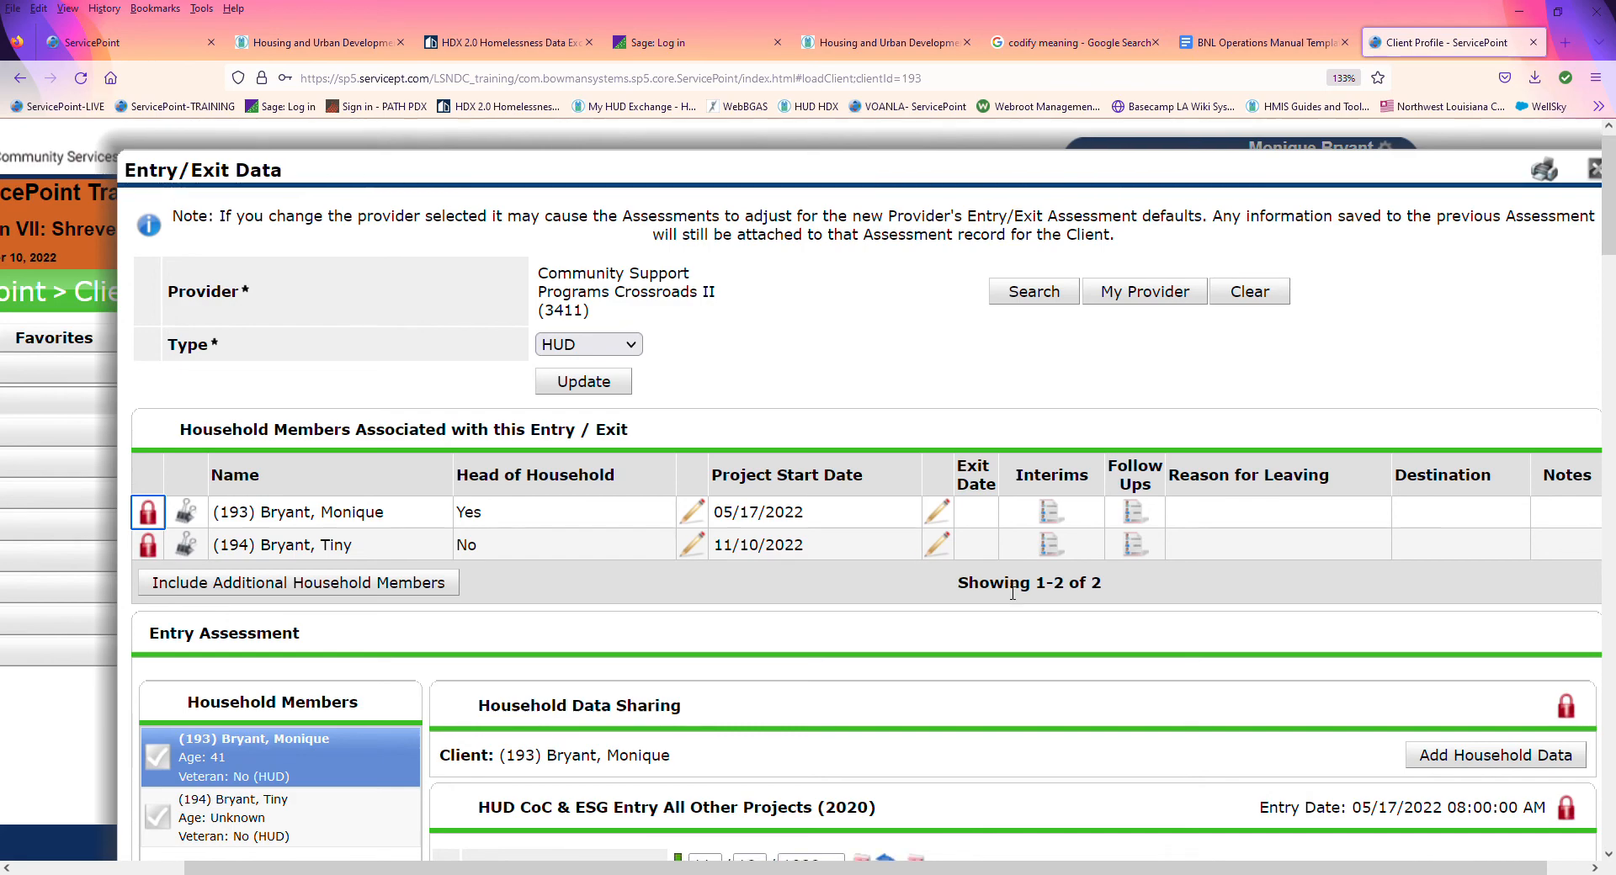
scroll(1007, 593, "down", 4)
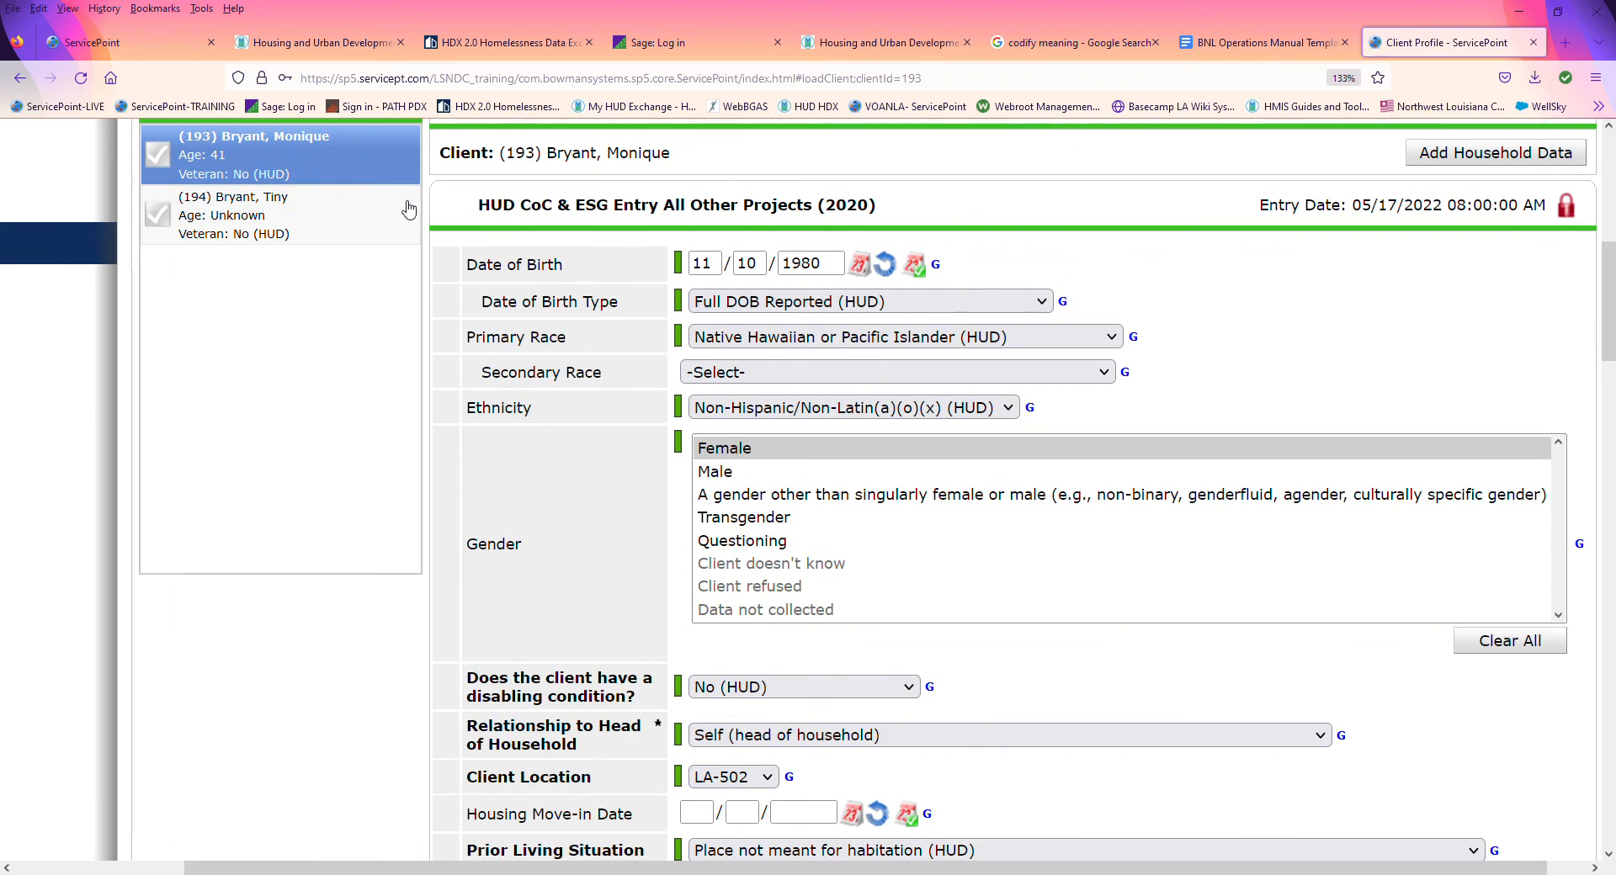
left_click(328, 223)
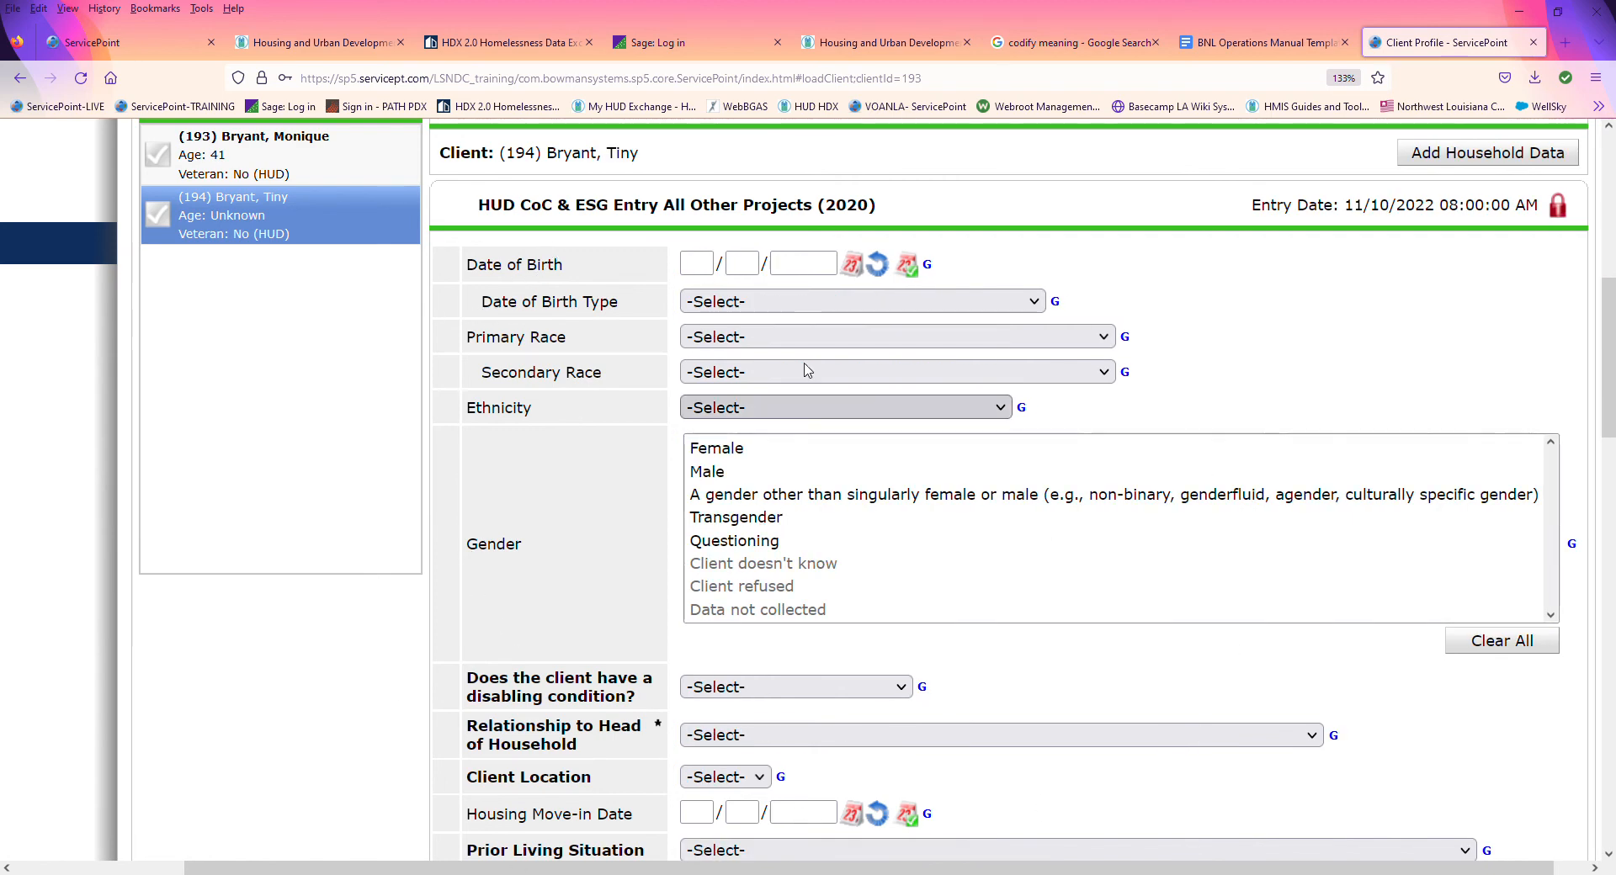
scroll(729, 442, "down", 3)
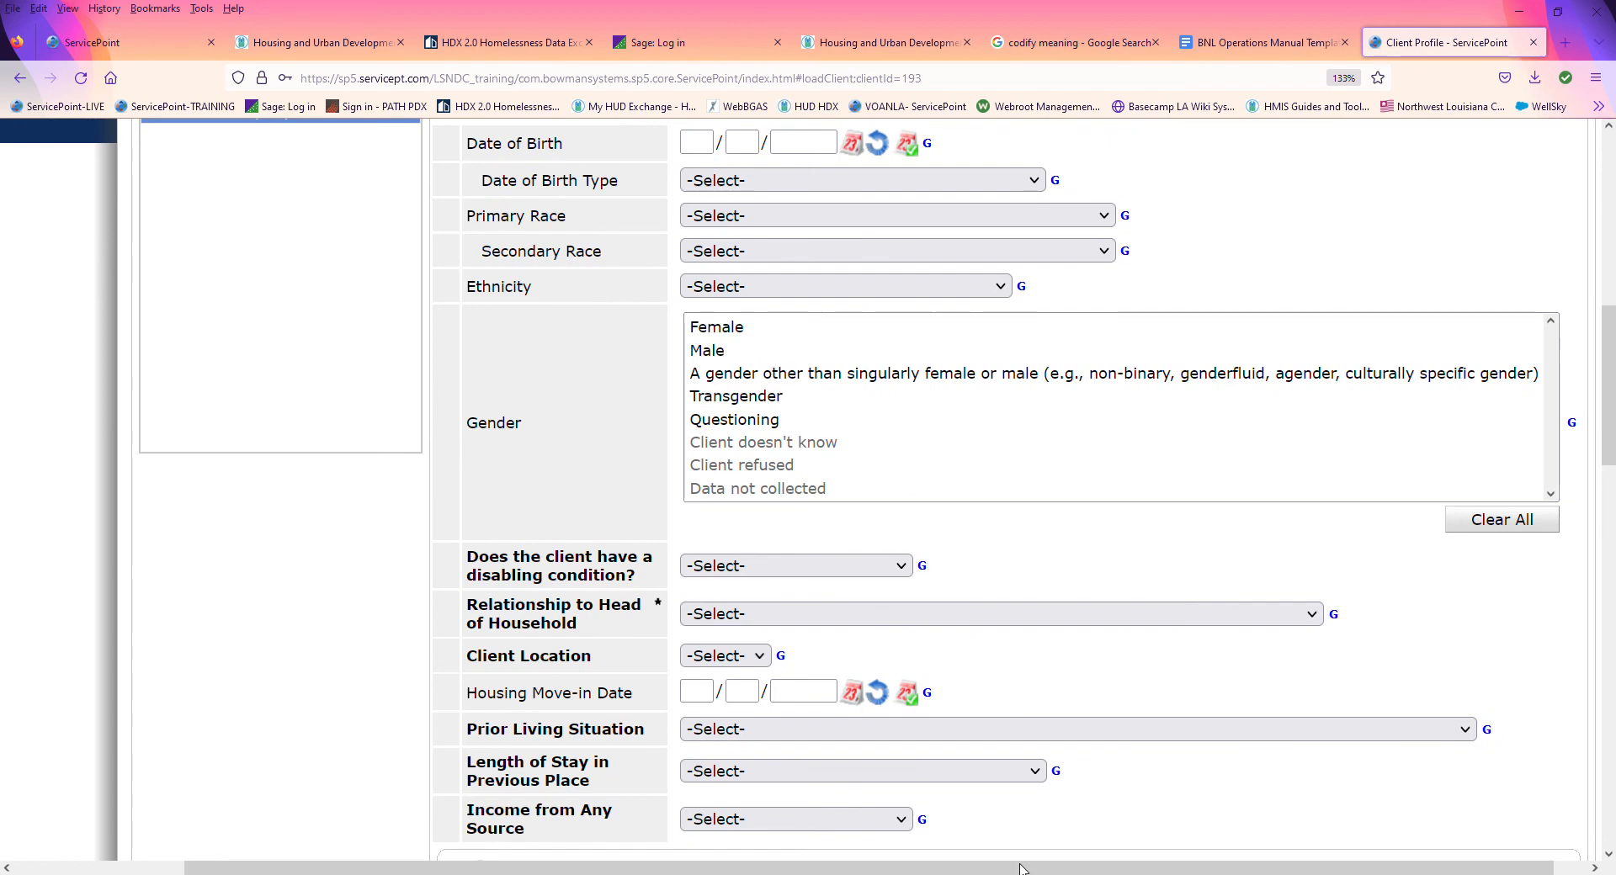
Step: Try to save and exit the son's entry assessment with its questions left unanswered
scroll(436, 523, "down", 3)
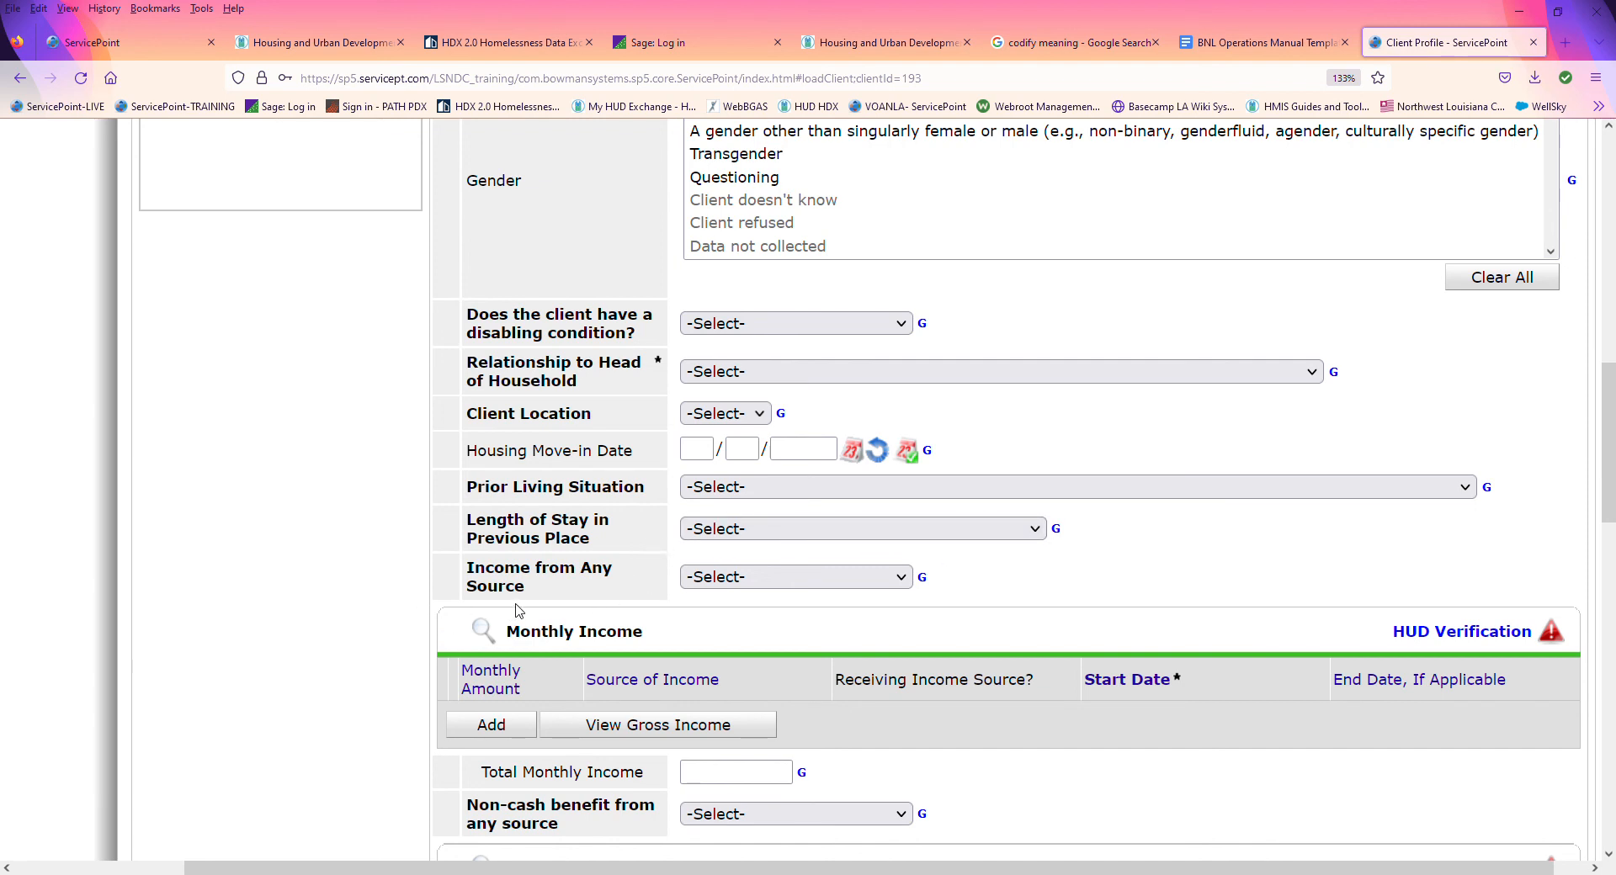
scroll(1049, 610, "down", 15)
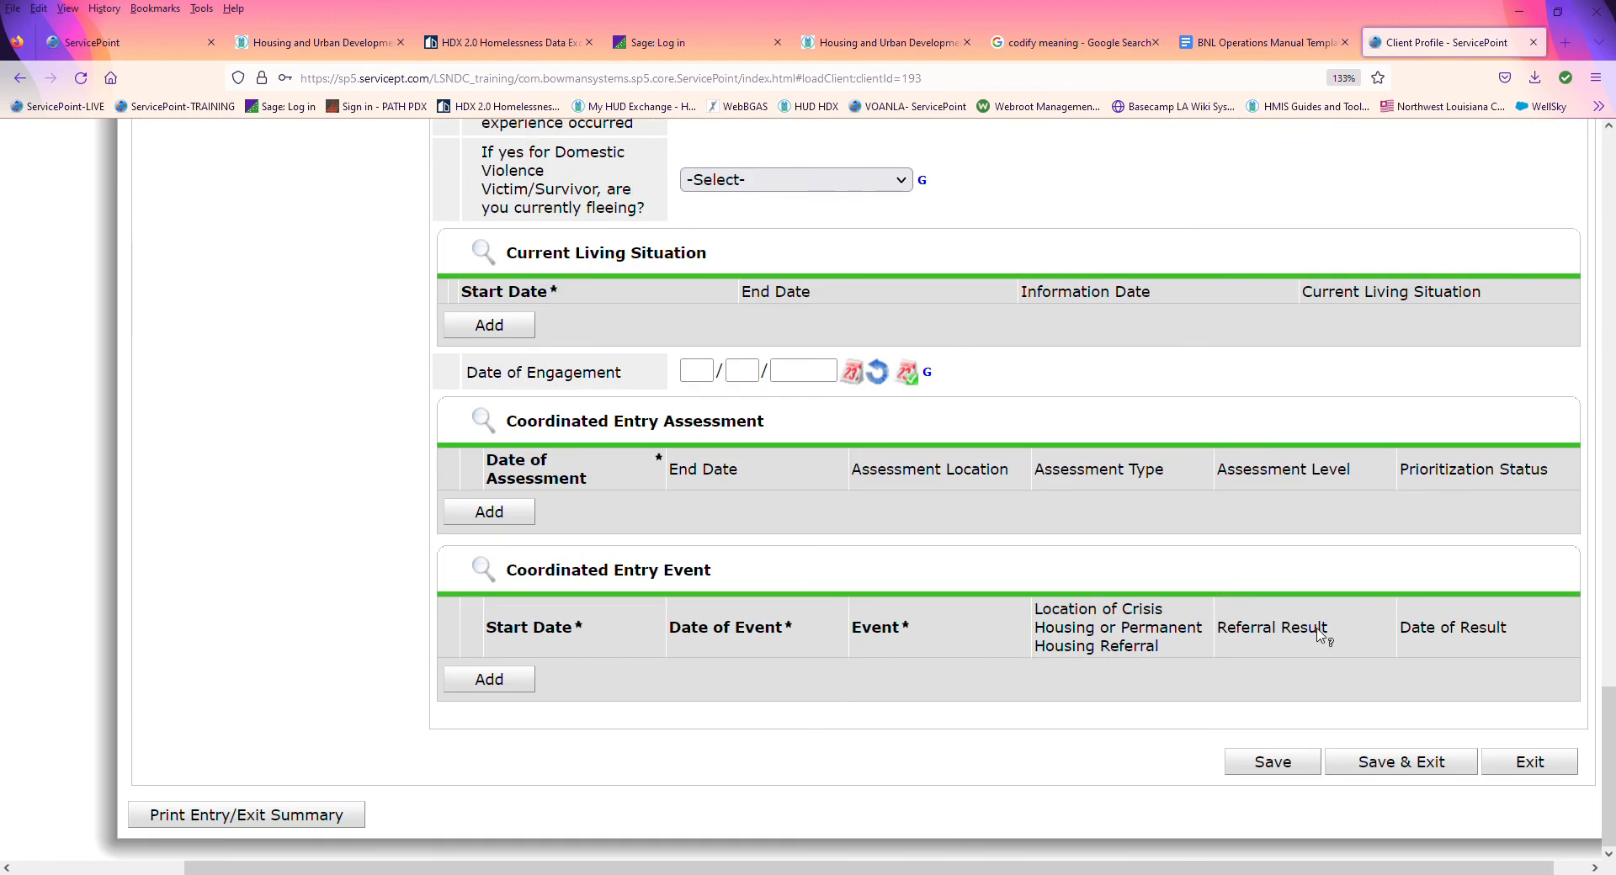
left_click(1401, 762)
Step: Set the son's Relationship to Head of Household to Head of household's child, then save and exit the assessment, declining to answer the encouraged questions
scroll(425, 357, "up", 15)
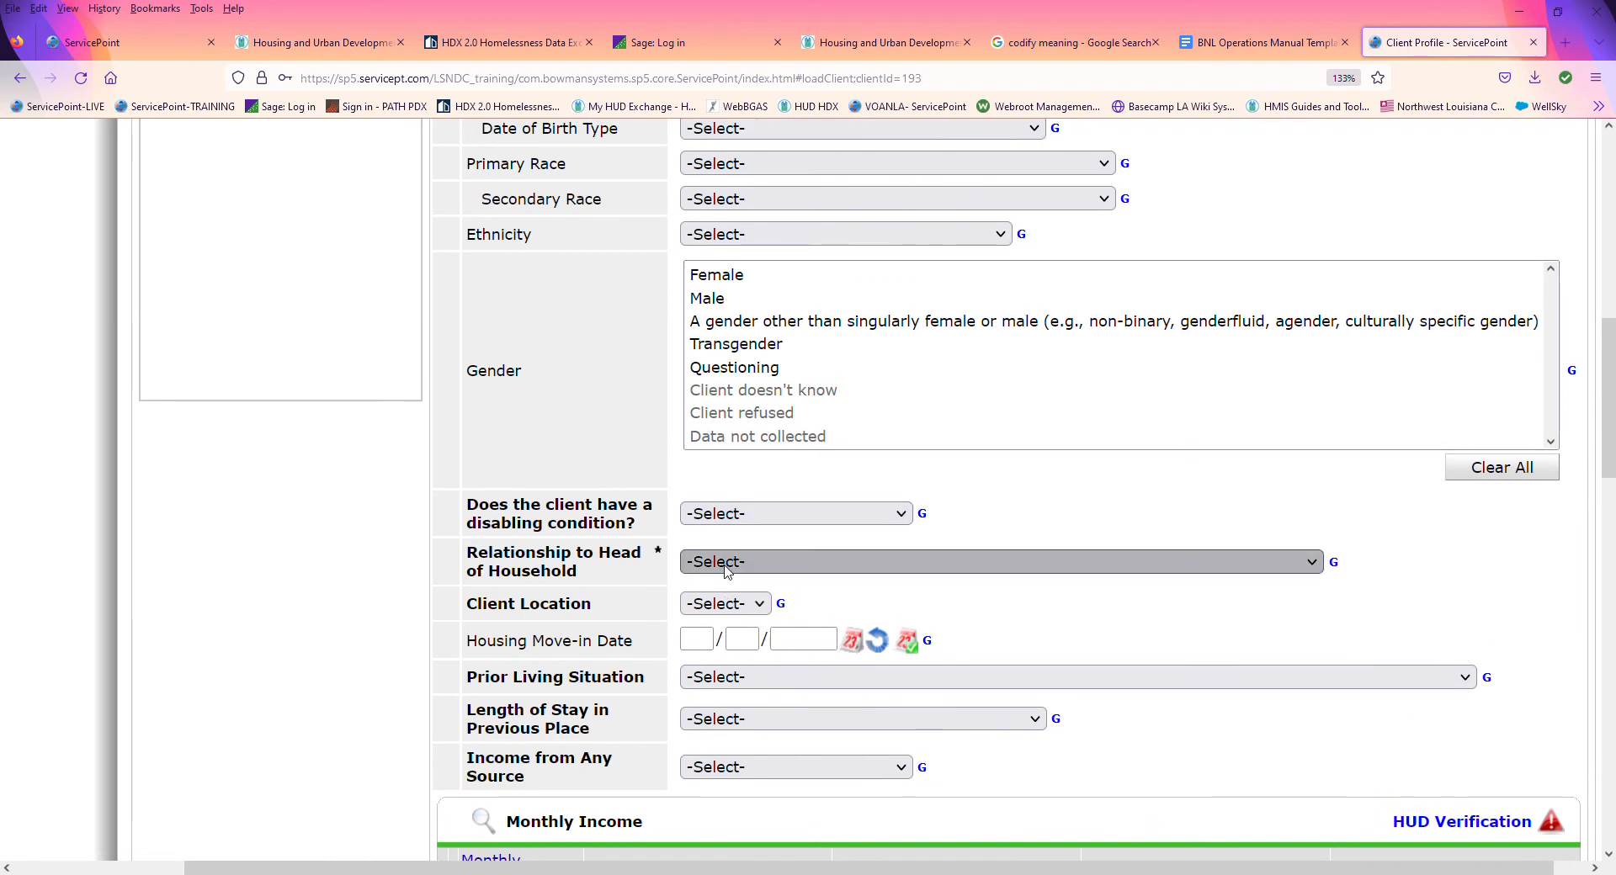
left_click(697, 655)
scroll(1473, 615, "down", 10)
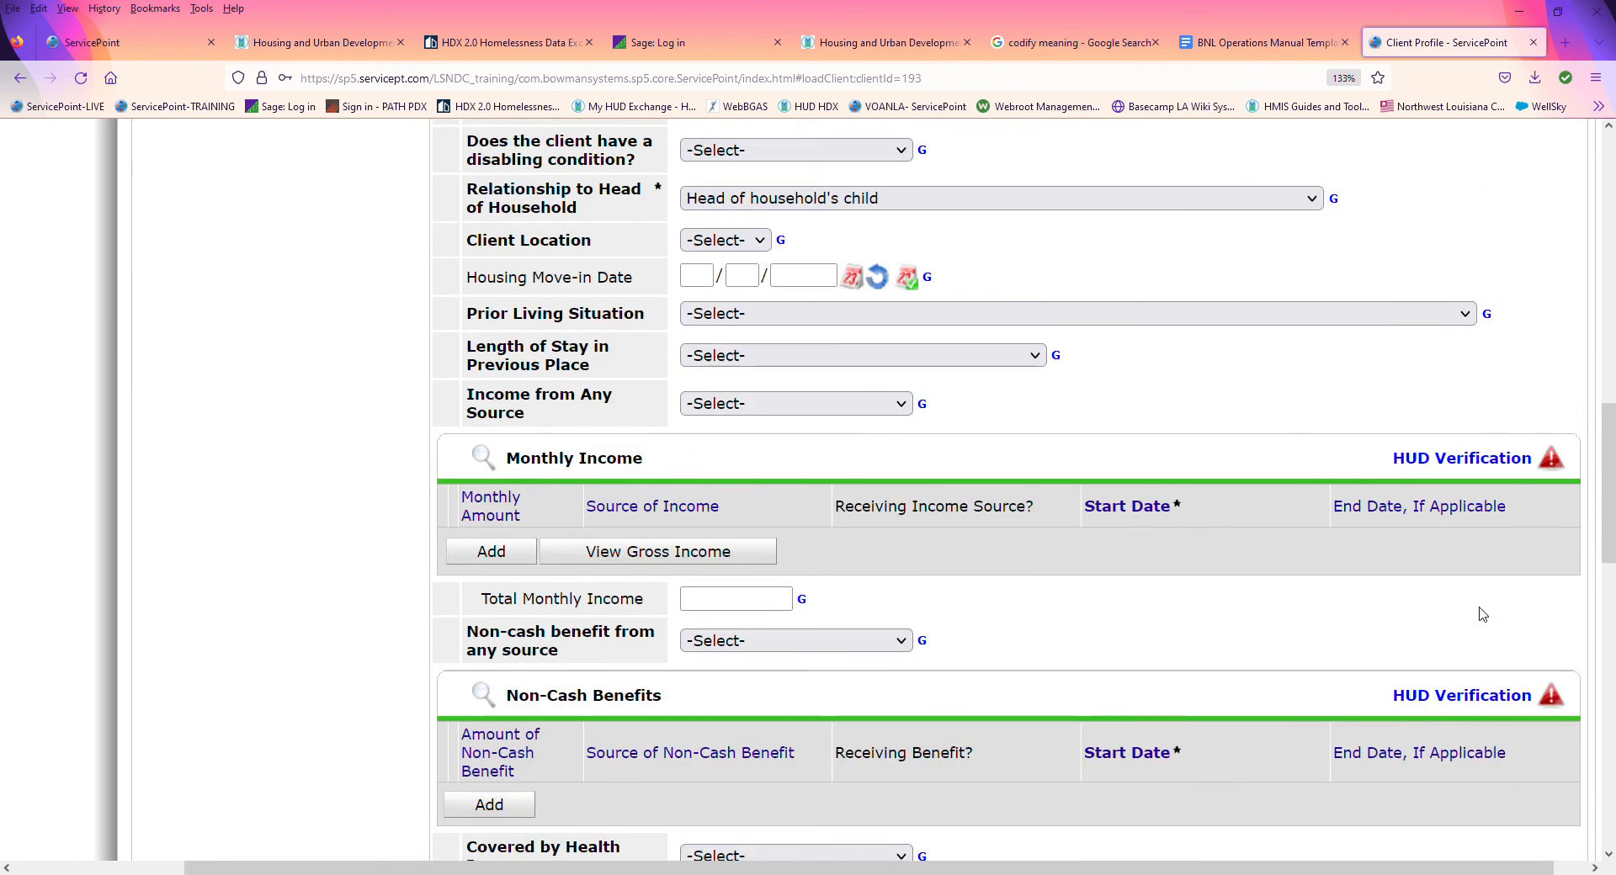
scroll(1469, 616, "down", 5)
left_click(1373, 764)
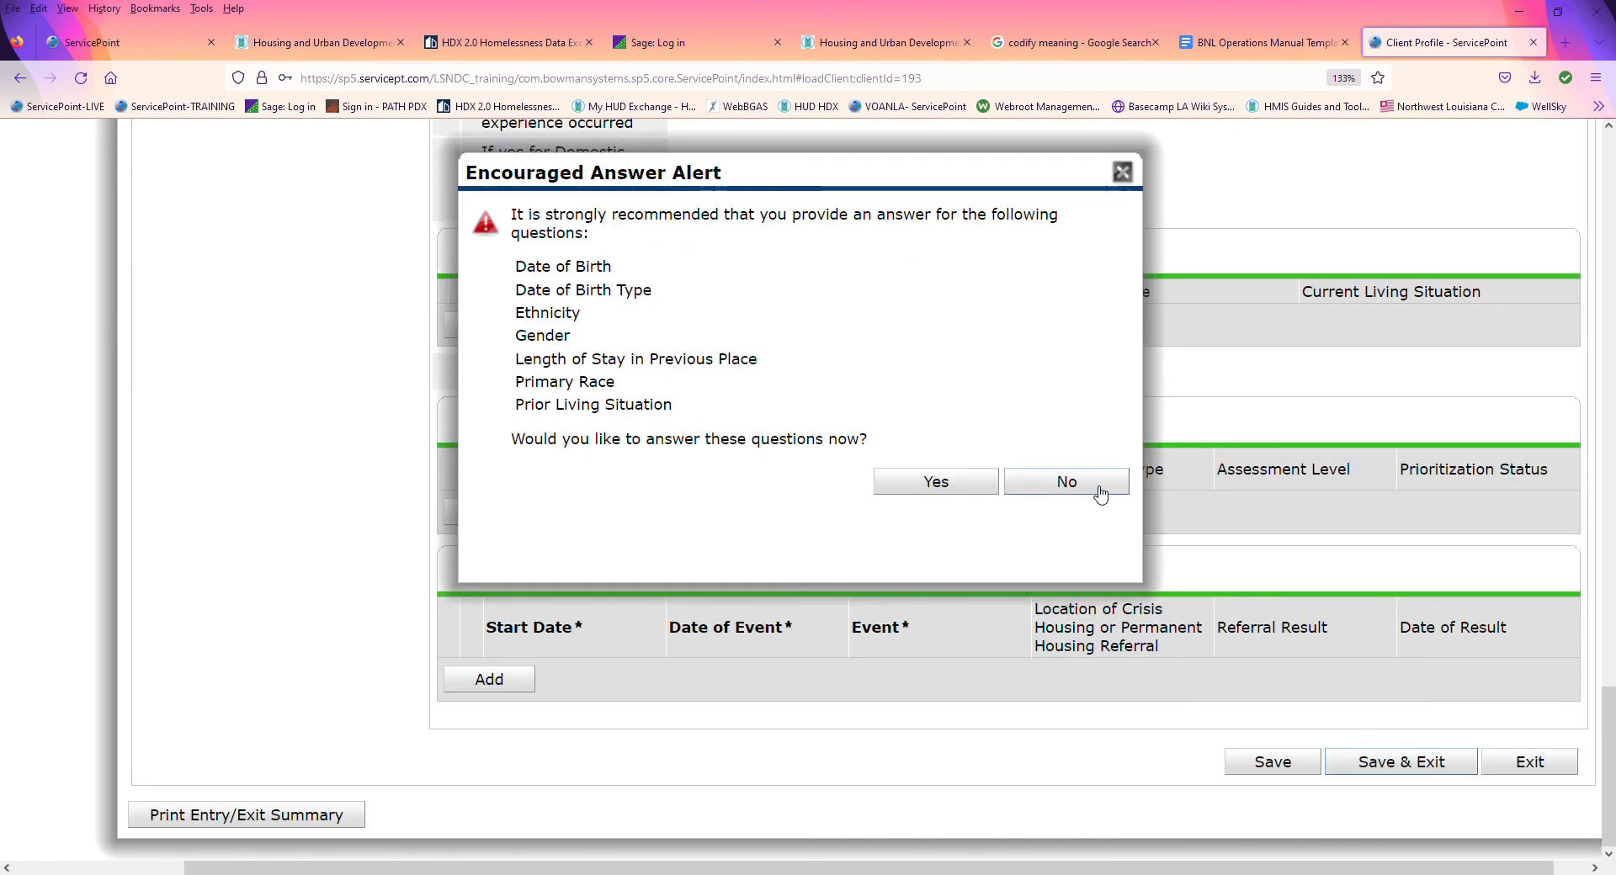
left_click(1100, 495)
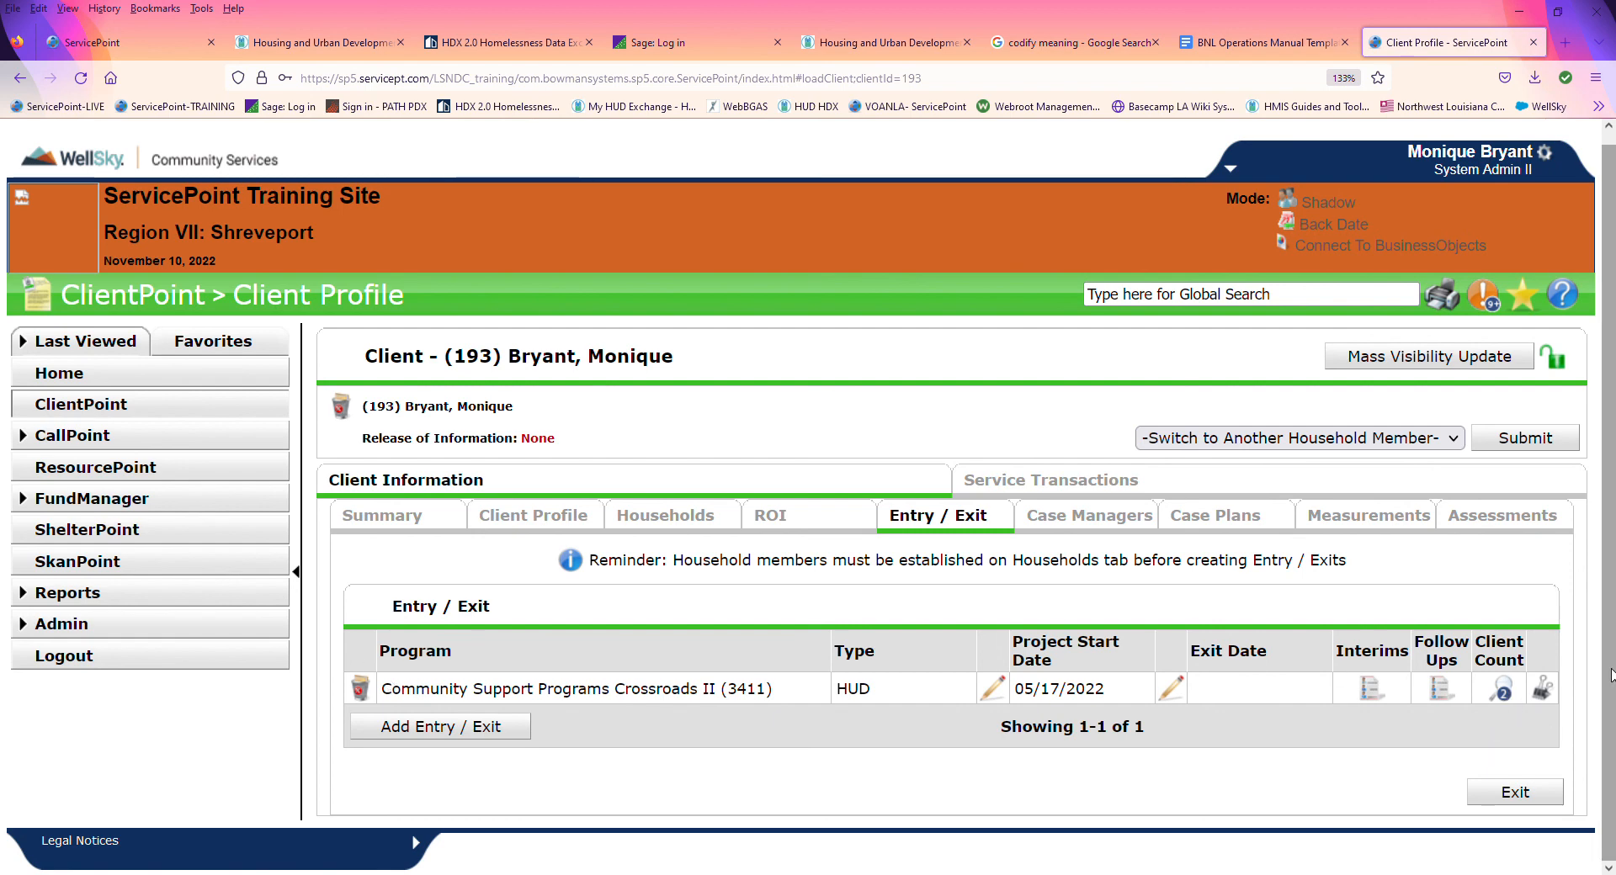
Step: Check which household members and project start dates are included in the Crossroads II entry's client count, then close the list
left_click(1505, 695)
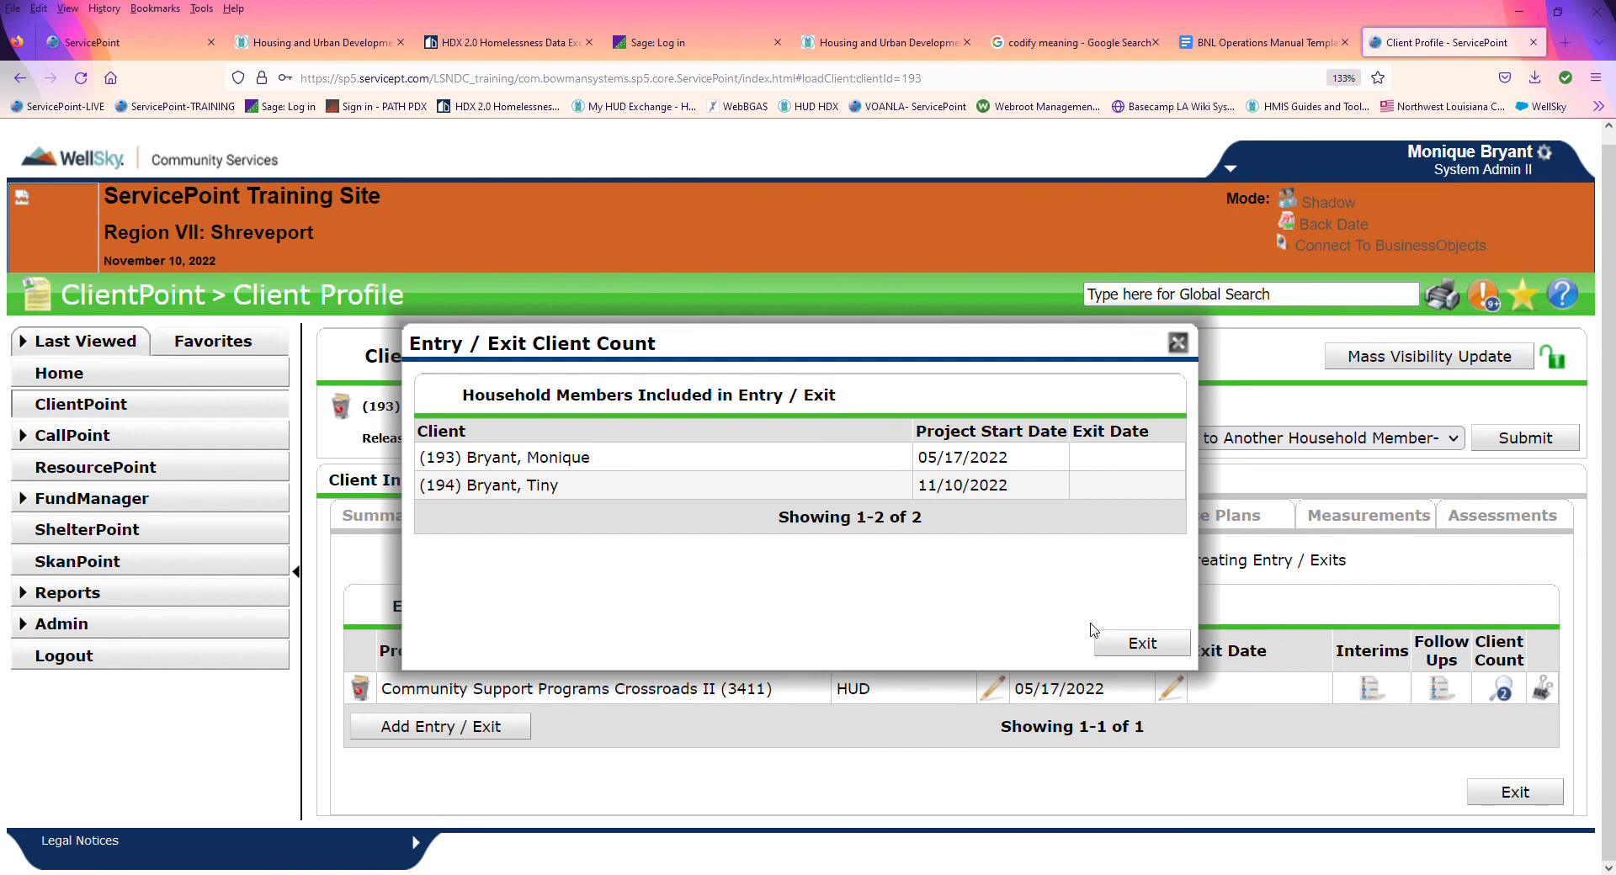
left_click(1157, 653)
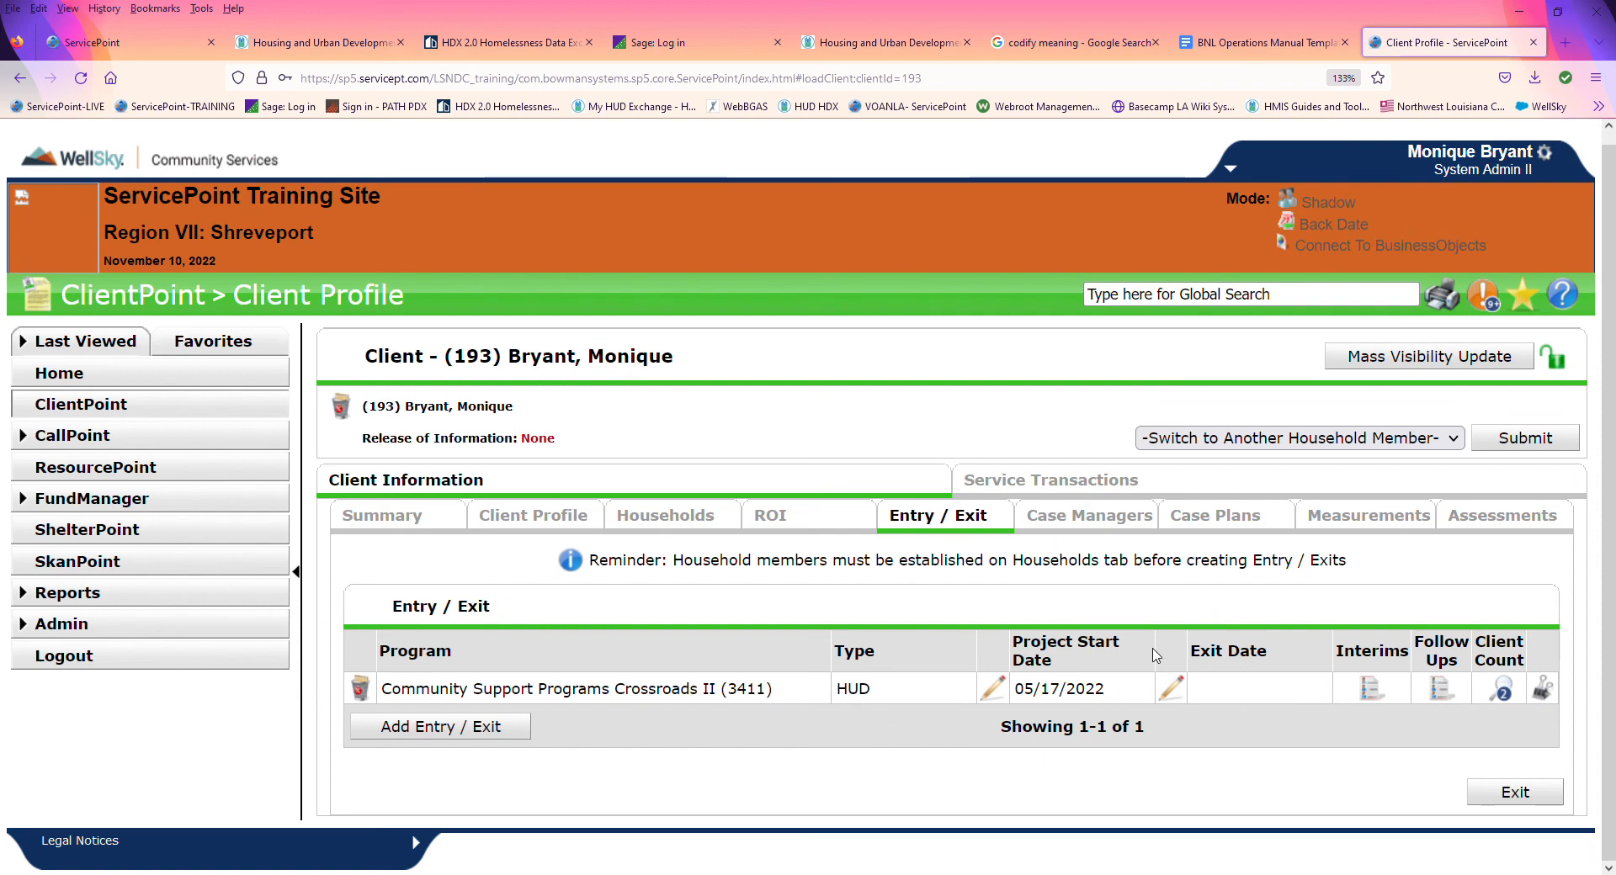